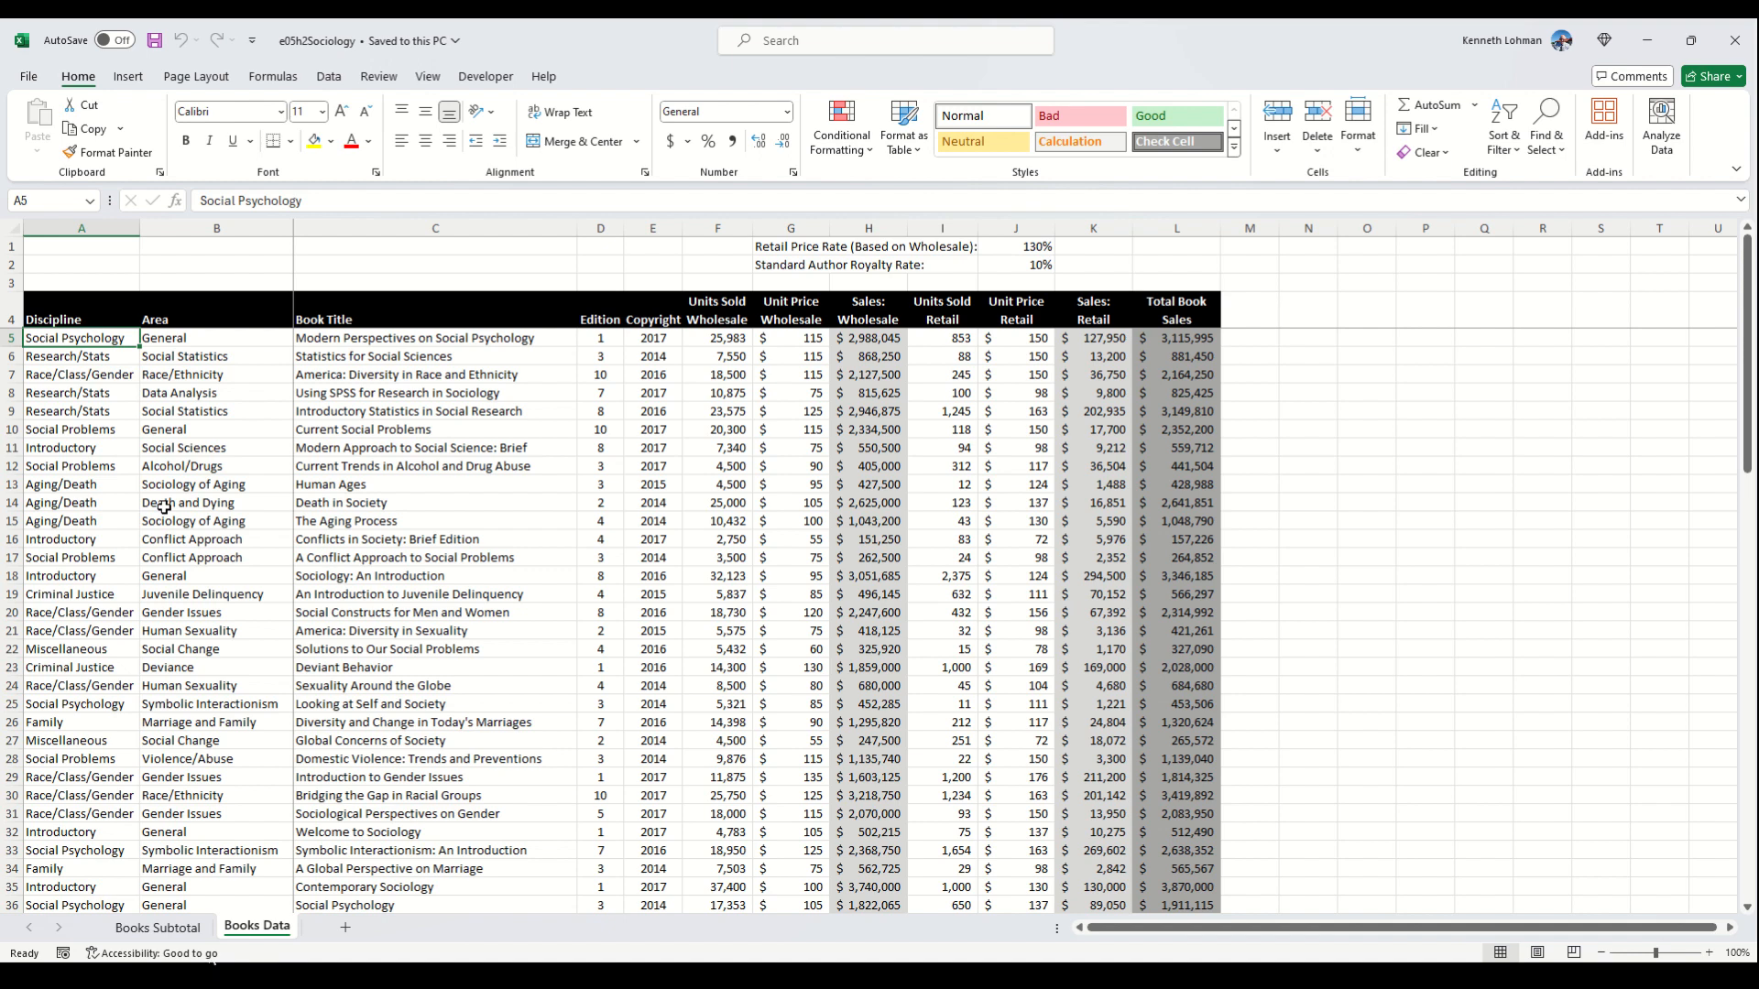
Step: Create a recommended PivotTable on a new sheet, summing Total Book Sales by Discipline and Book Title
click(135, 86)
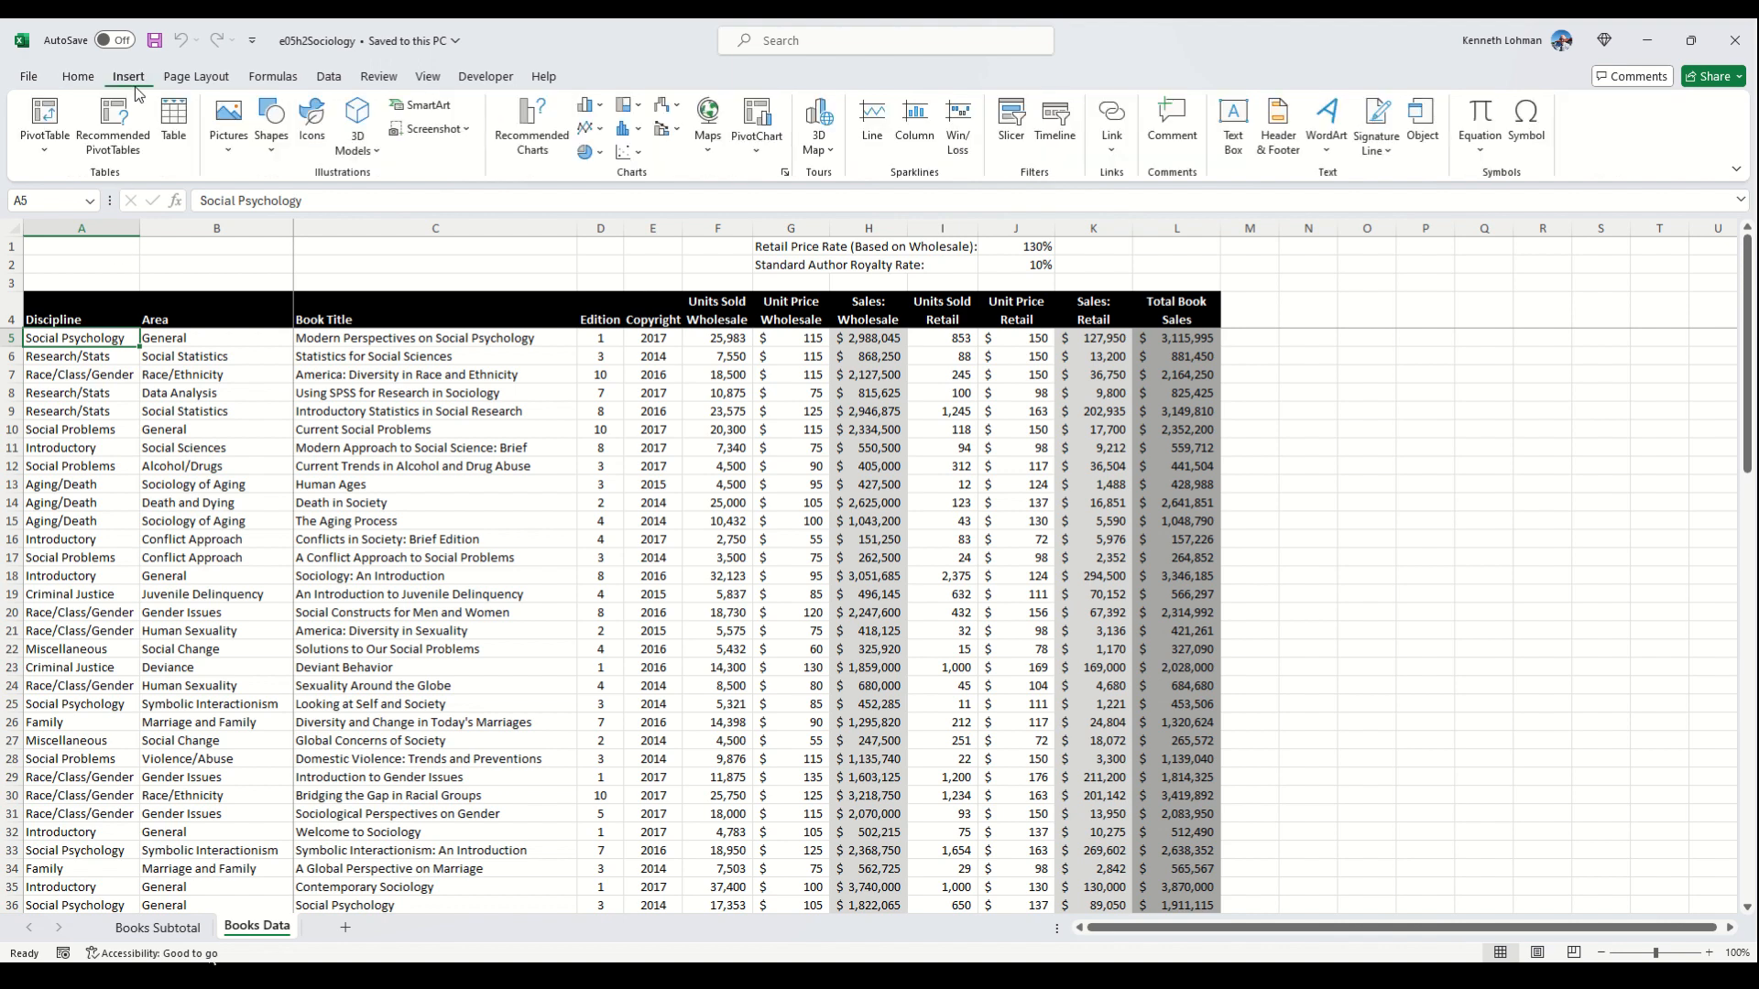
click(129, 144)
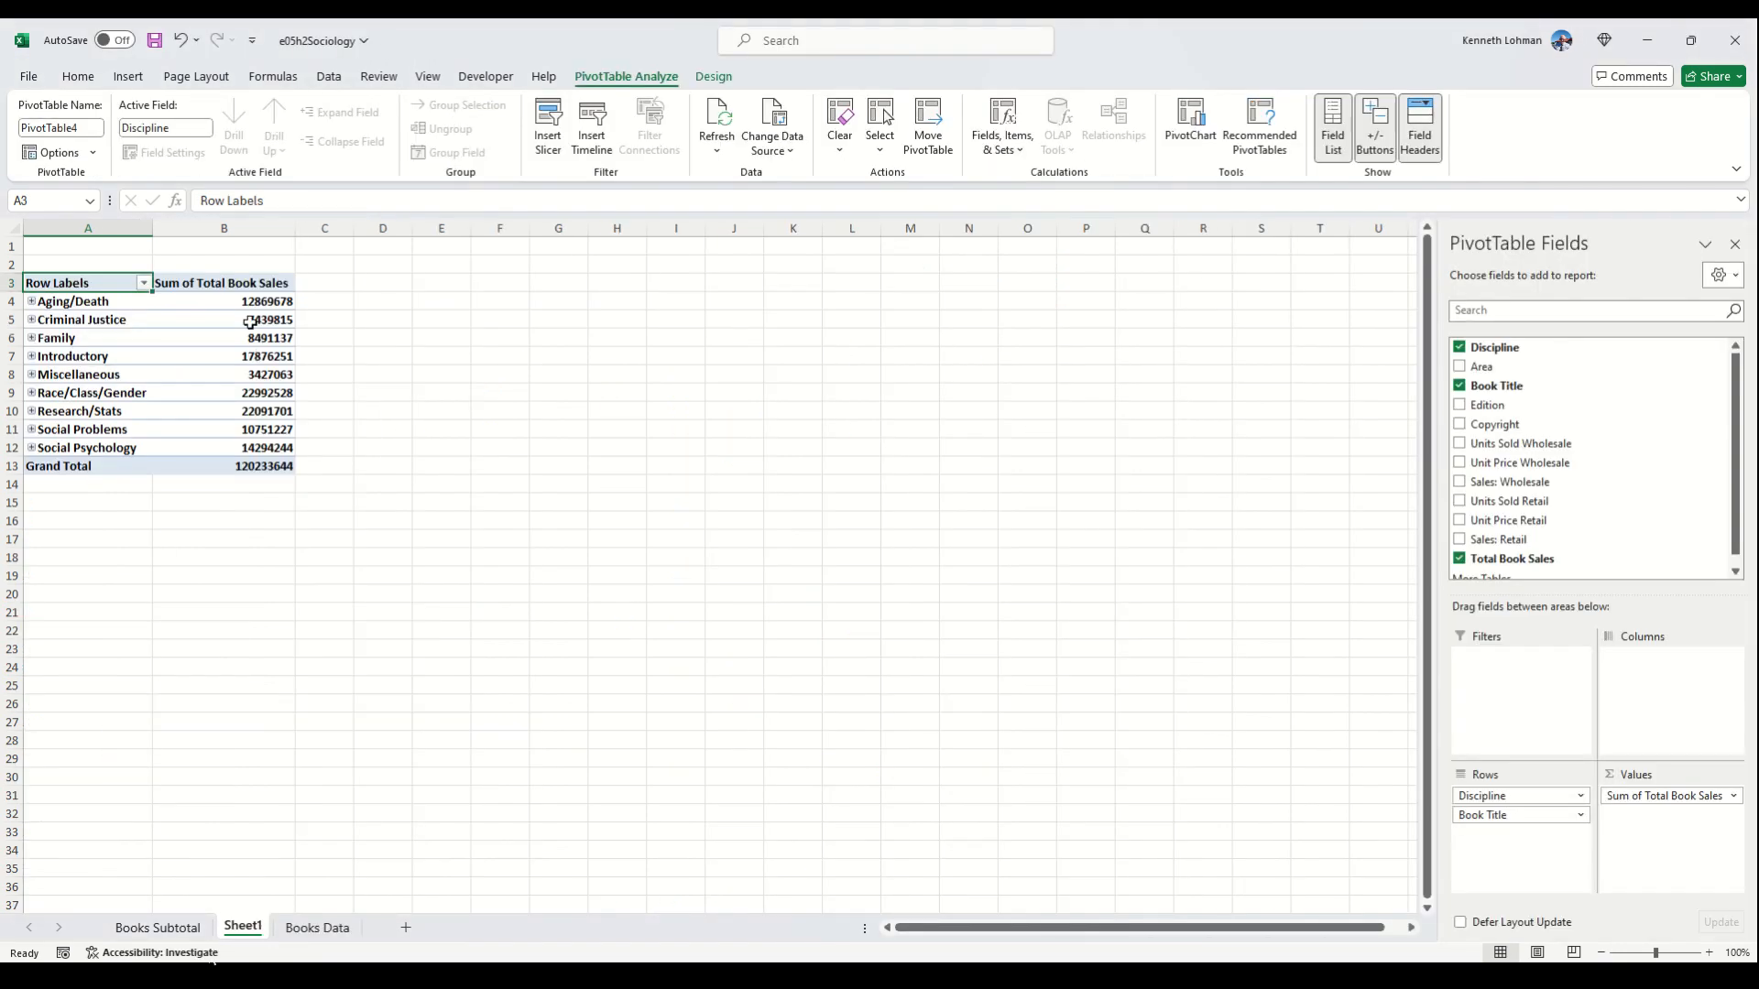
click(267, 352)
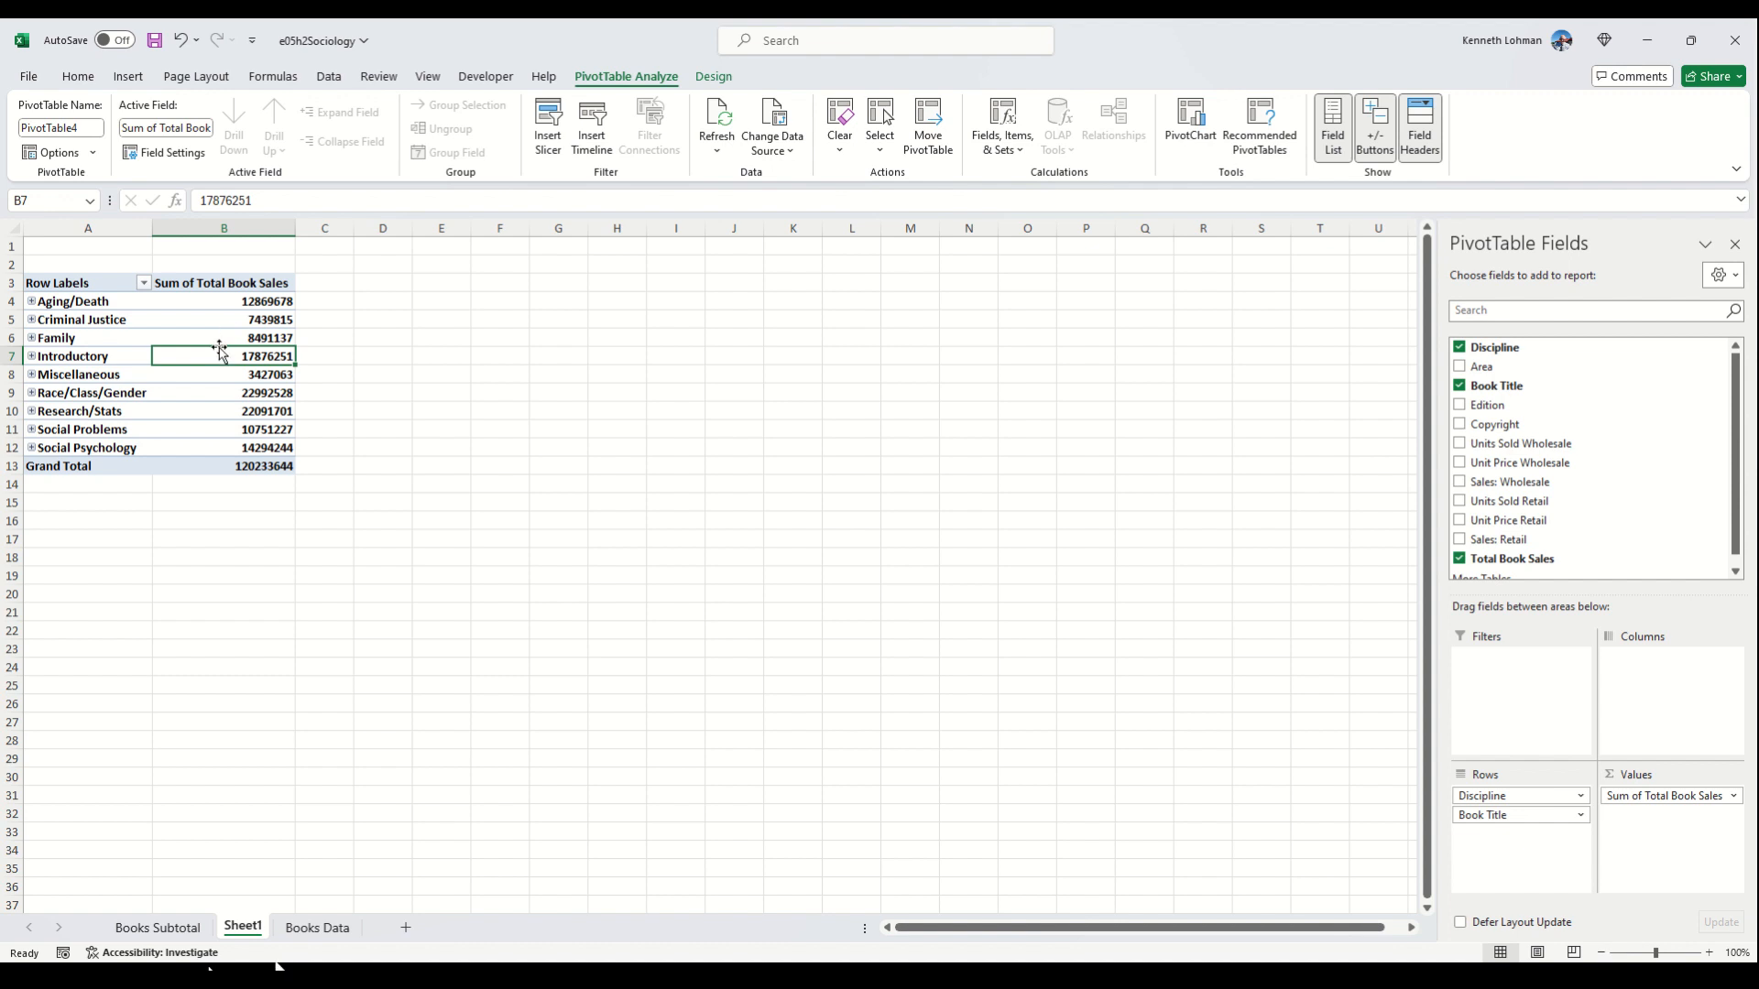
click(95, 318)
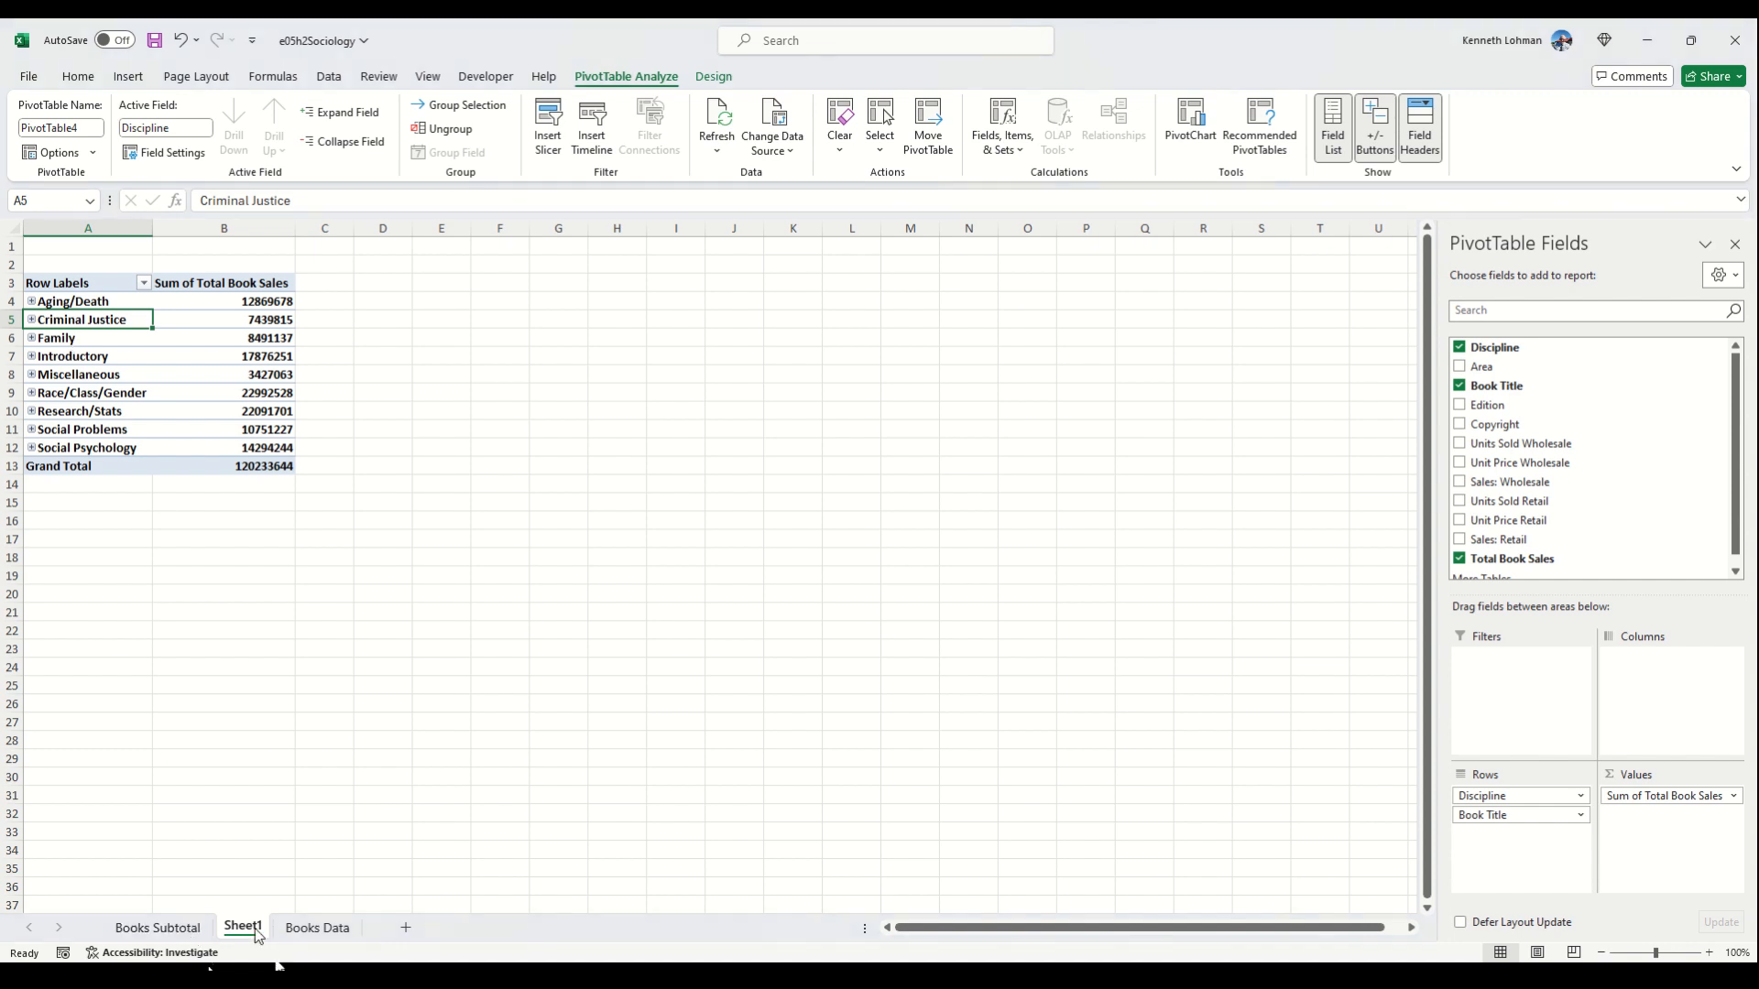
Step: Rename the new worksheet holding the book sales summary as PivotTable
key(alt+h)
key(o)
key(r)
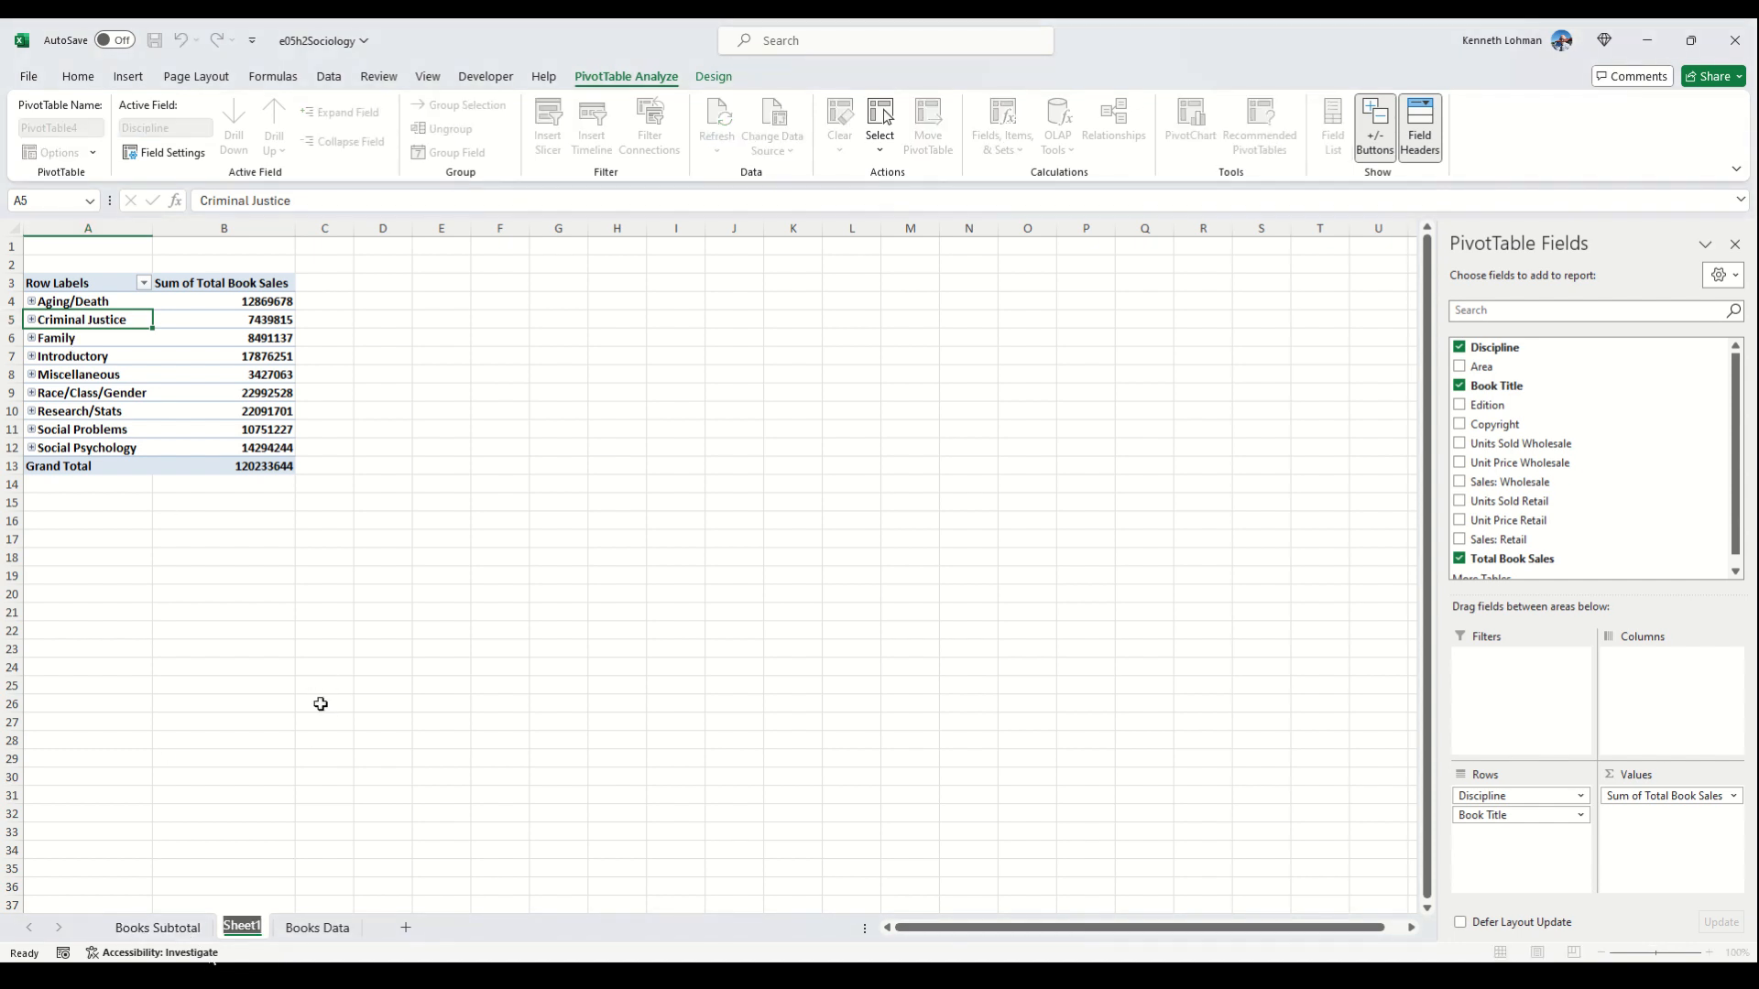
text(Pi)
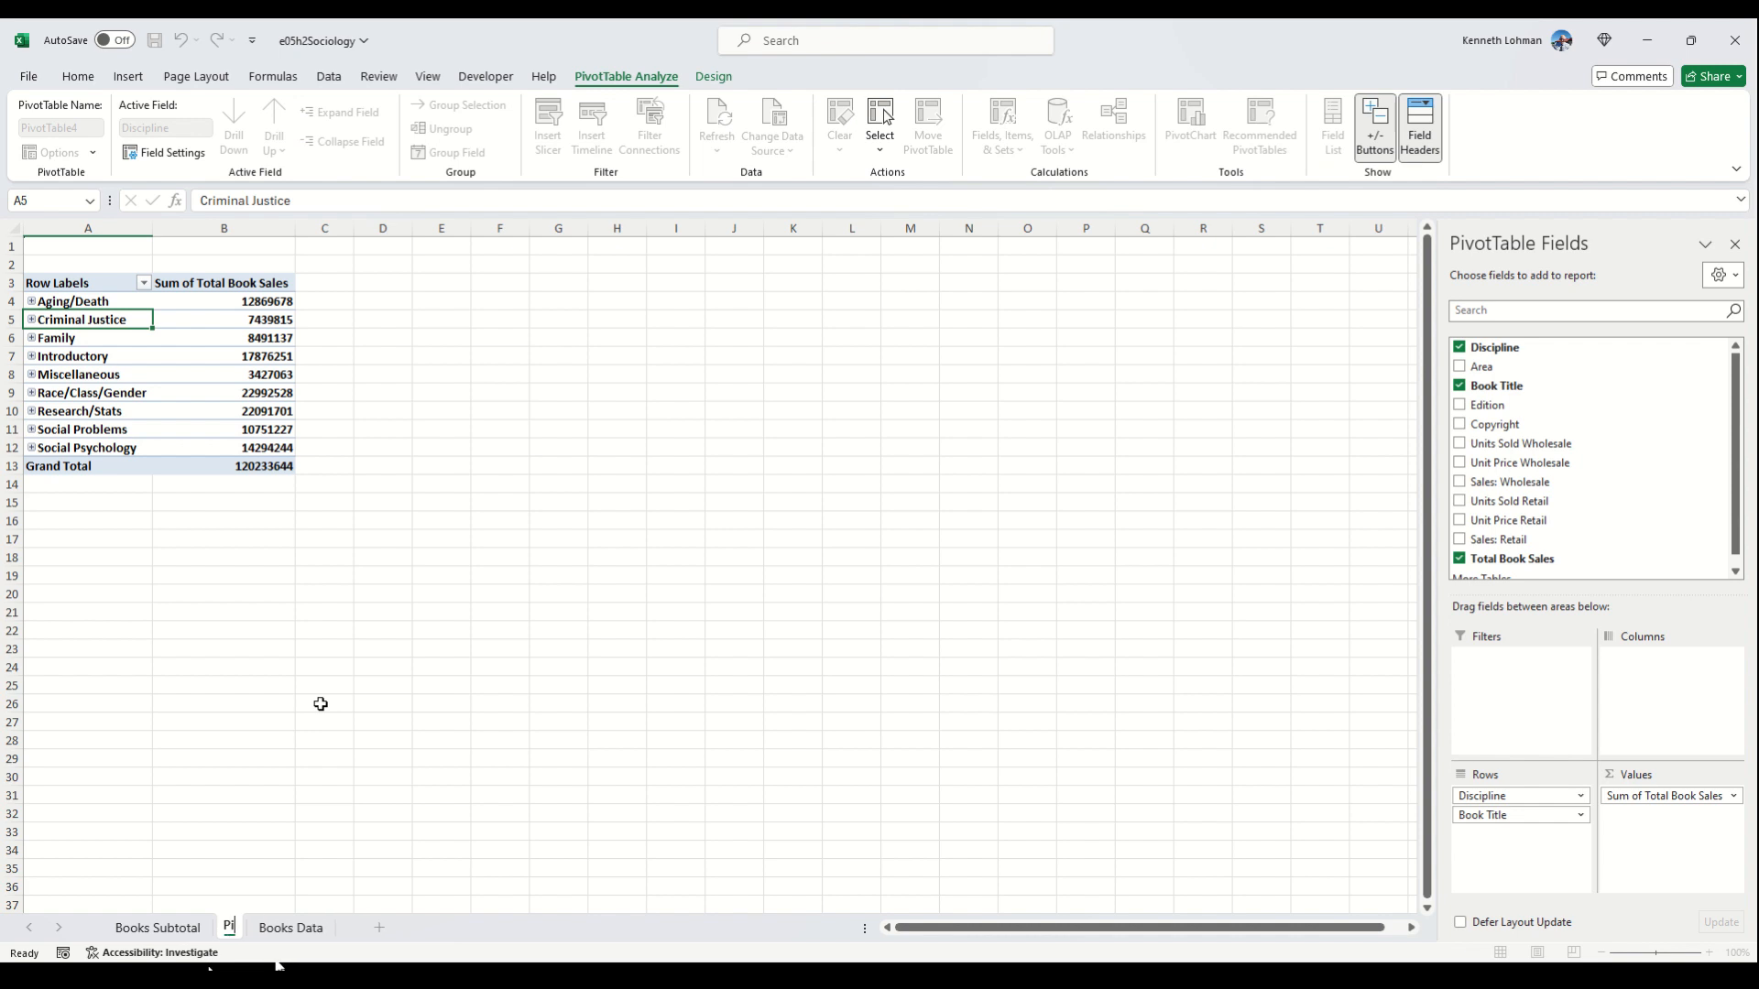
text(votTable)
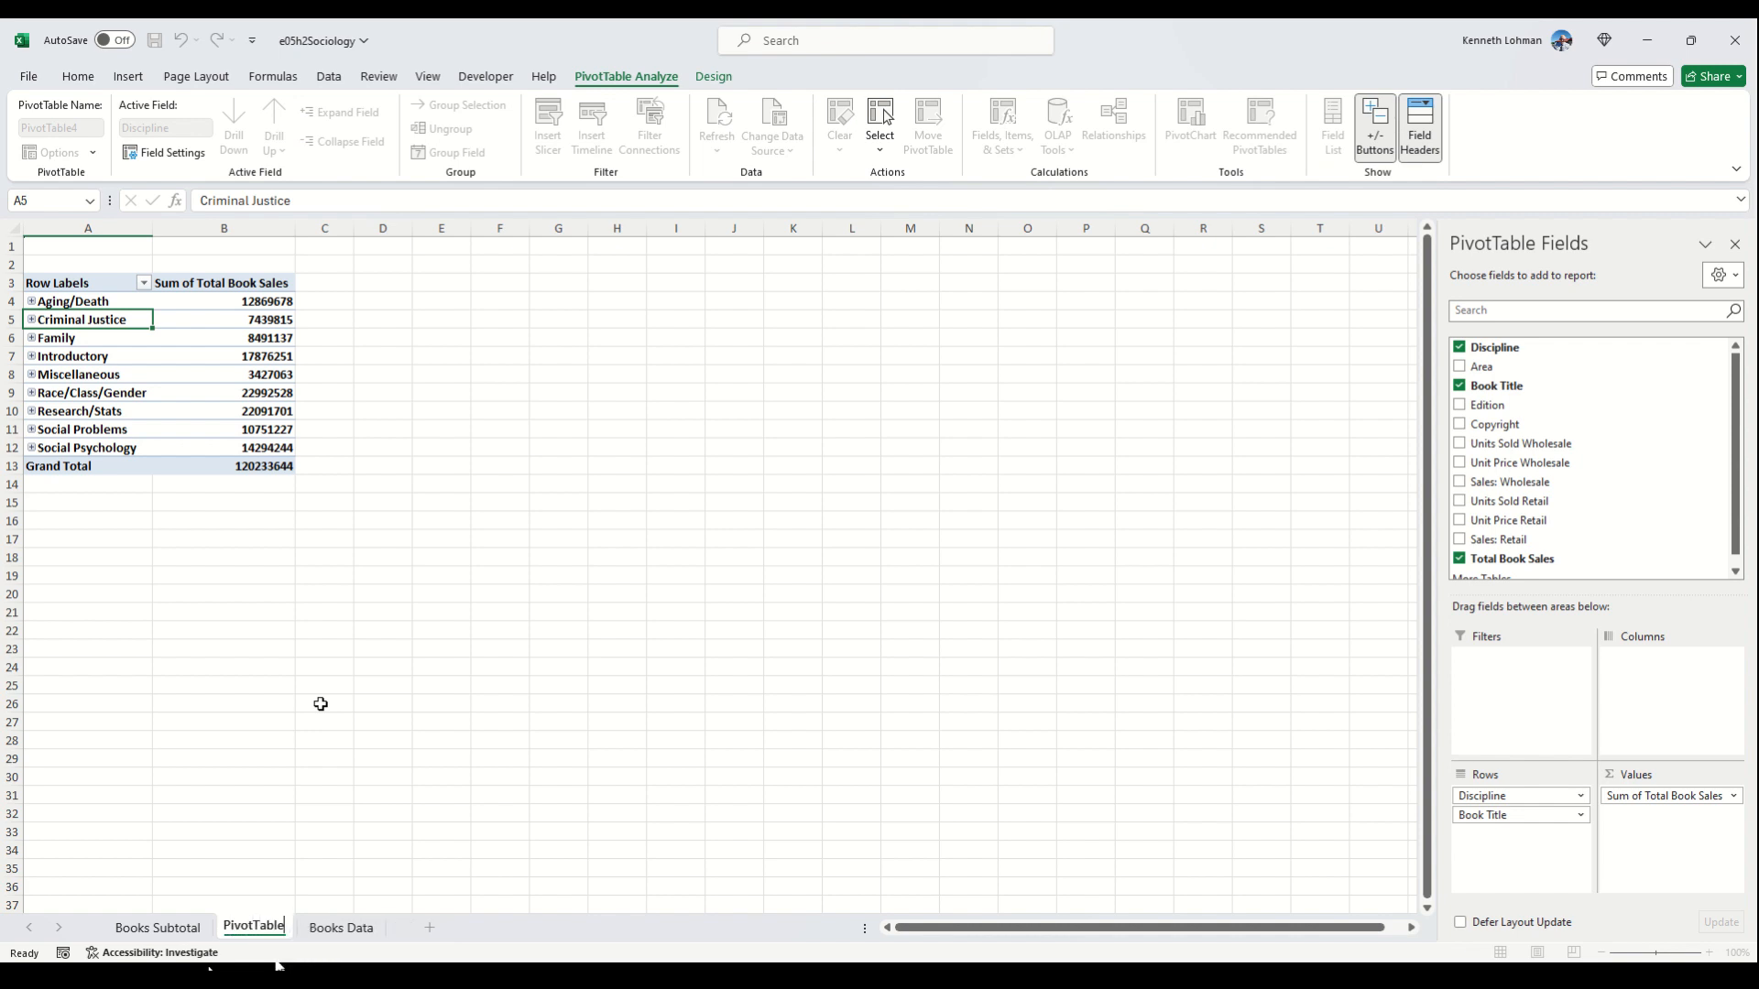
click(386, 470)
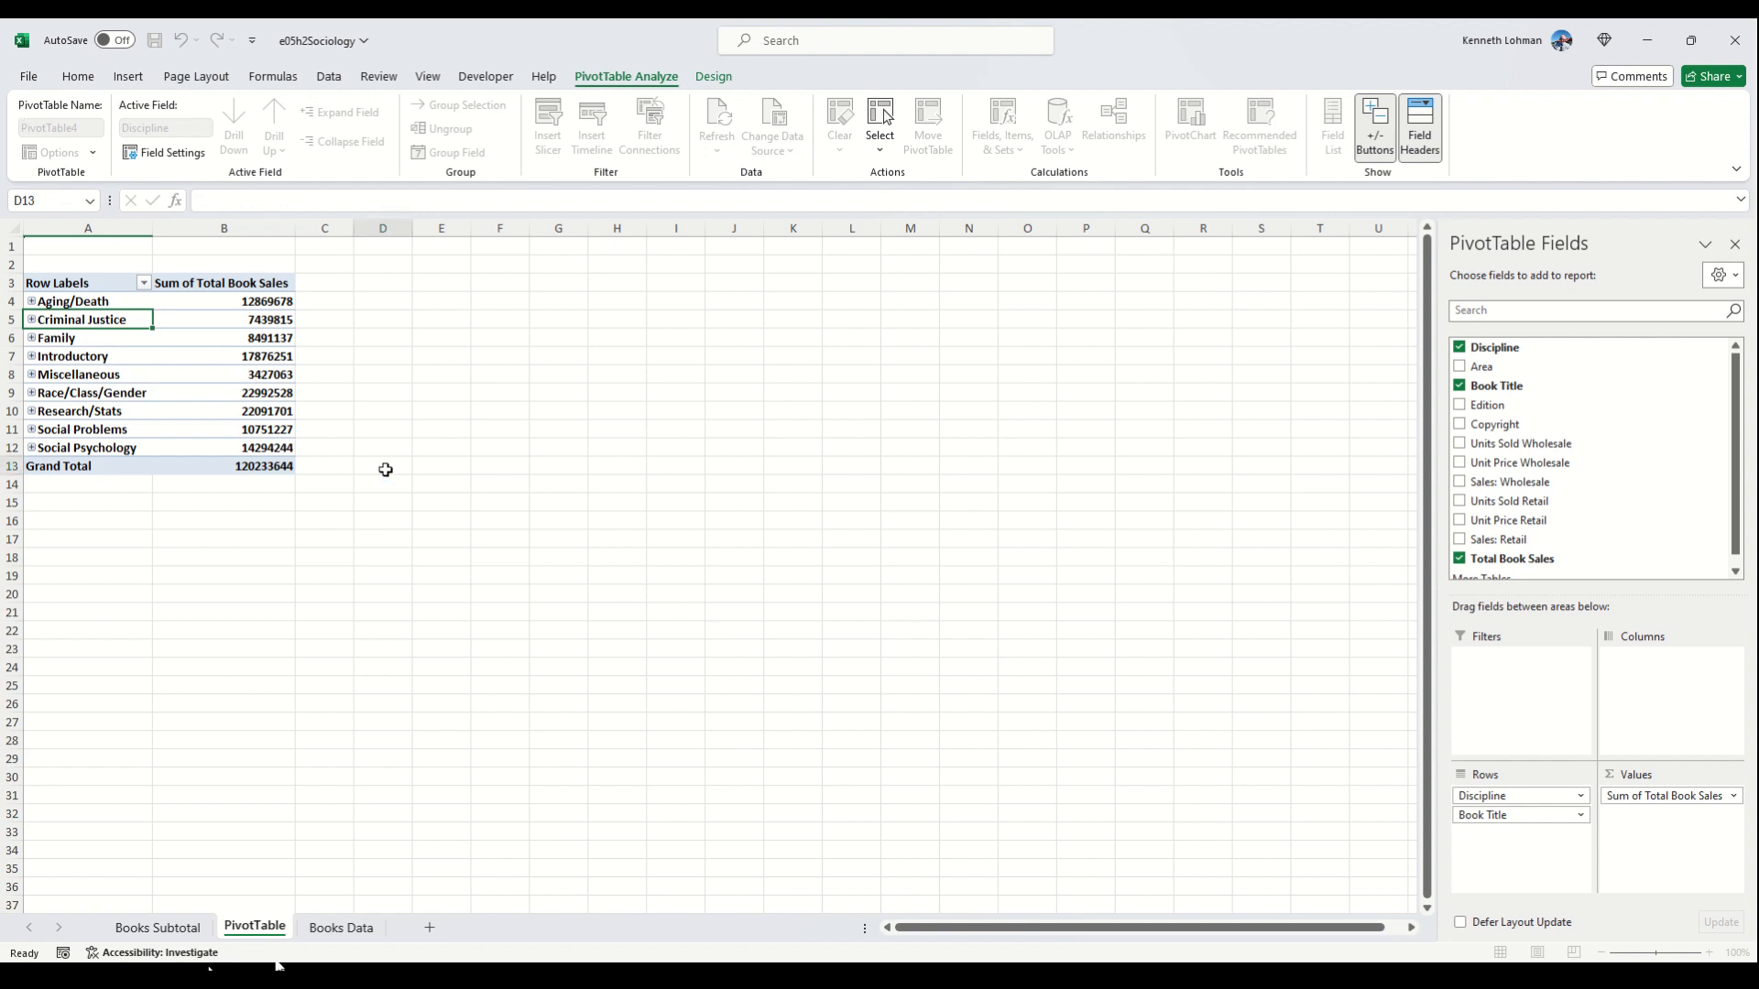
Step: Set the name of the PivotTable itself to Total Book Sales
click(231, 390)
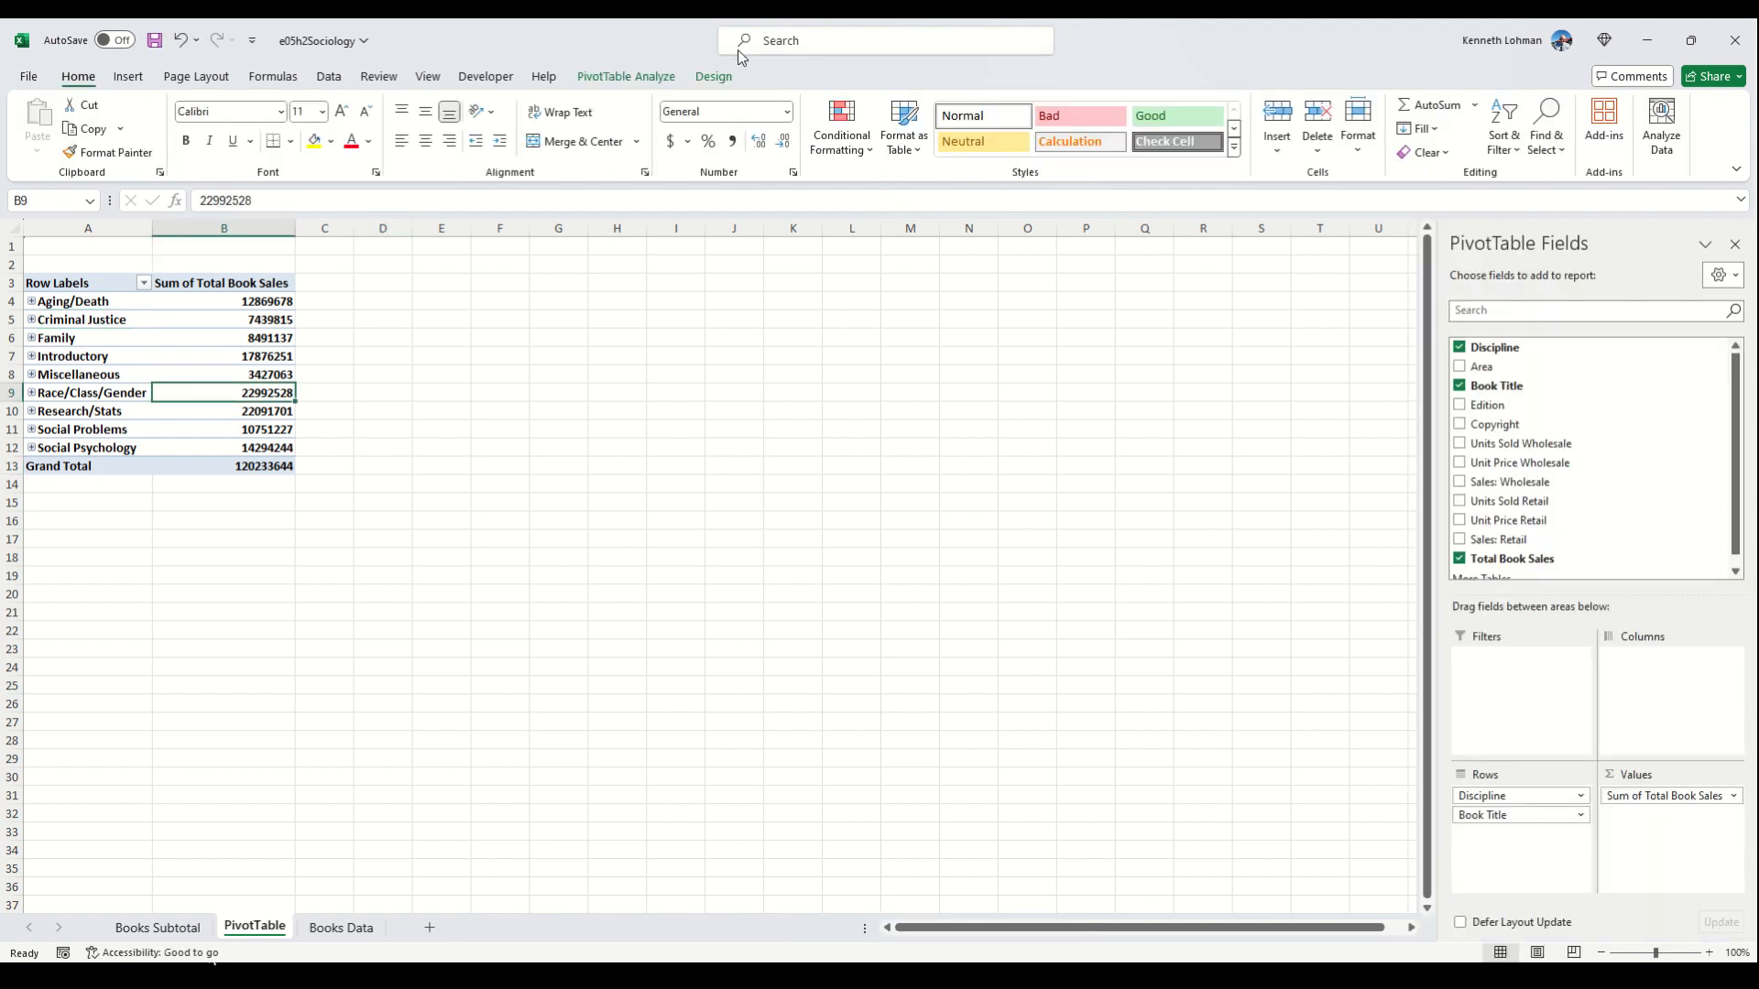
click(713, 76)
click(626, 76)
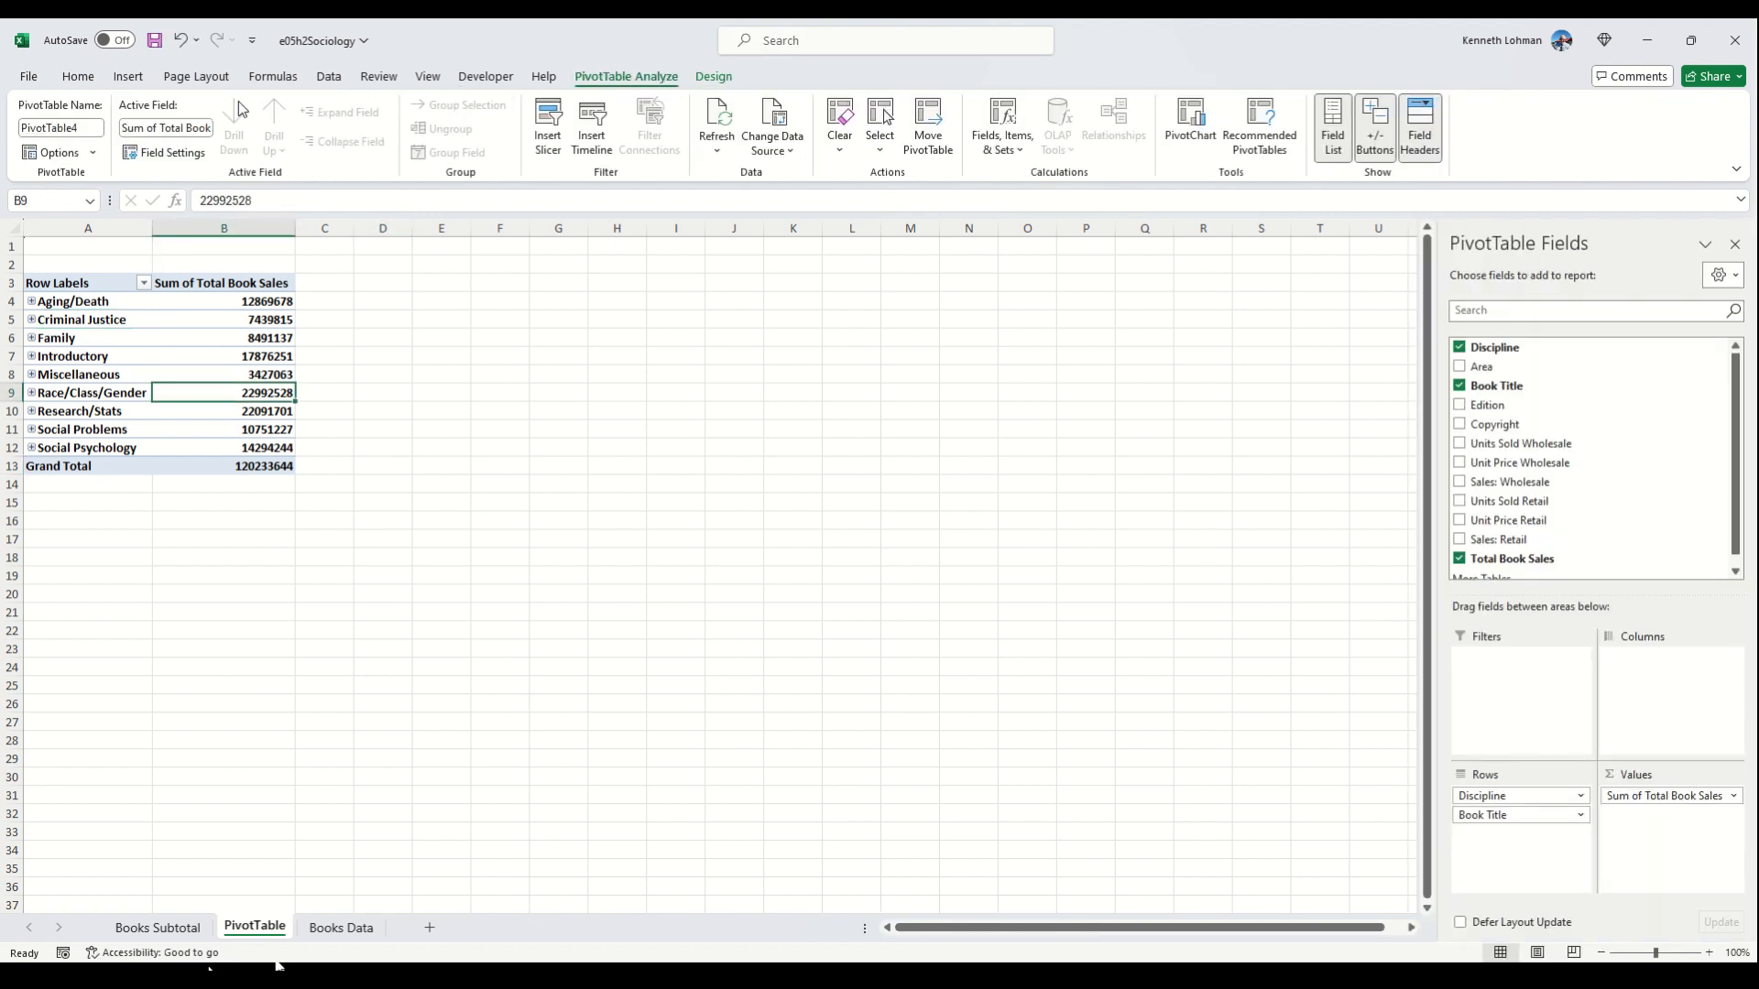
click(89, 124)
text(Too)
text(al Boo)
text(k Sales)
key(Return)
Step: Add the Edition field to the PivotTable and place it in the columns area
click(1477, 405)
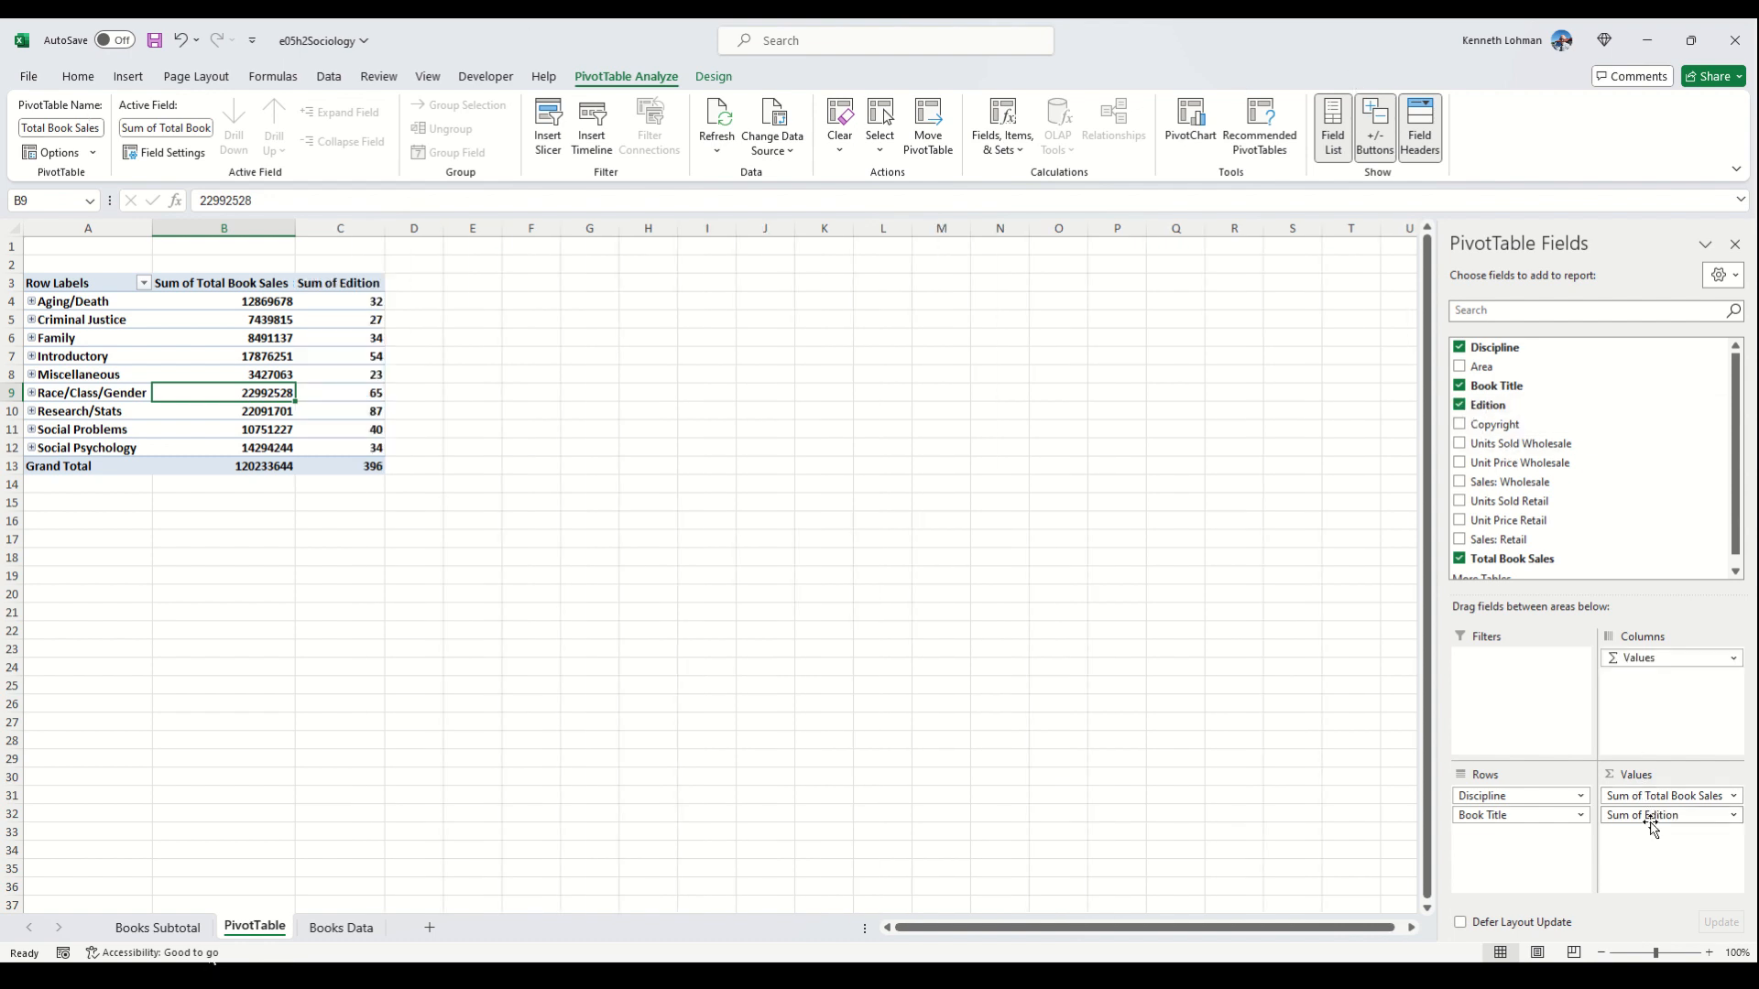
drag(1652, 822, 1652, 715)
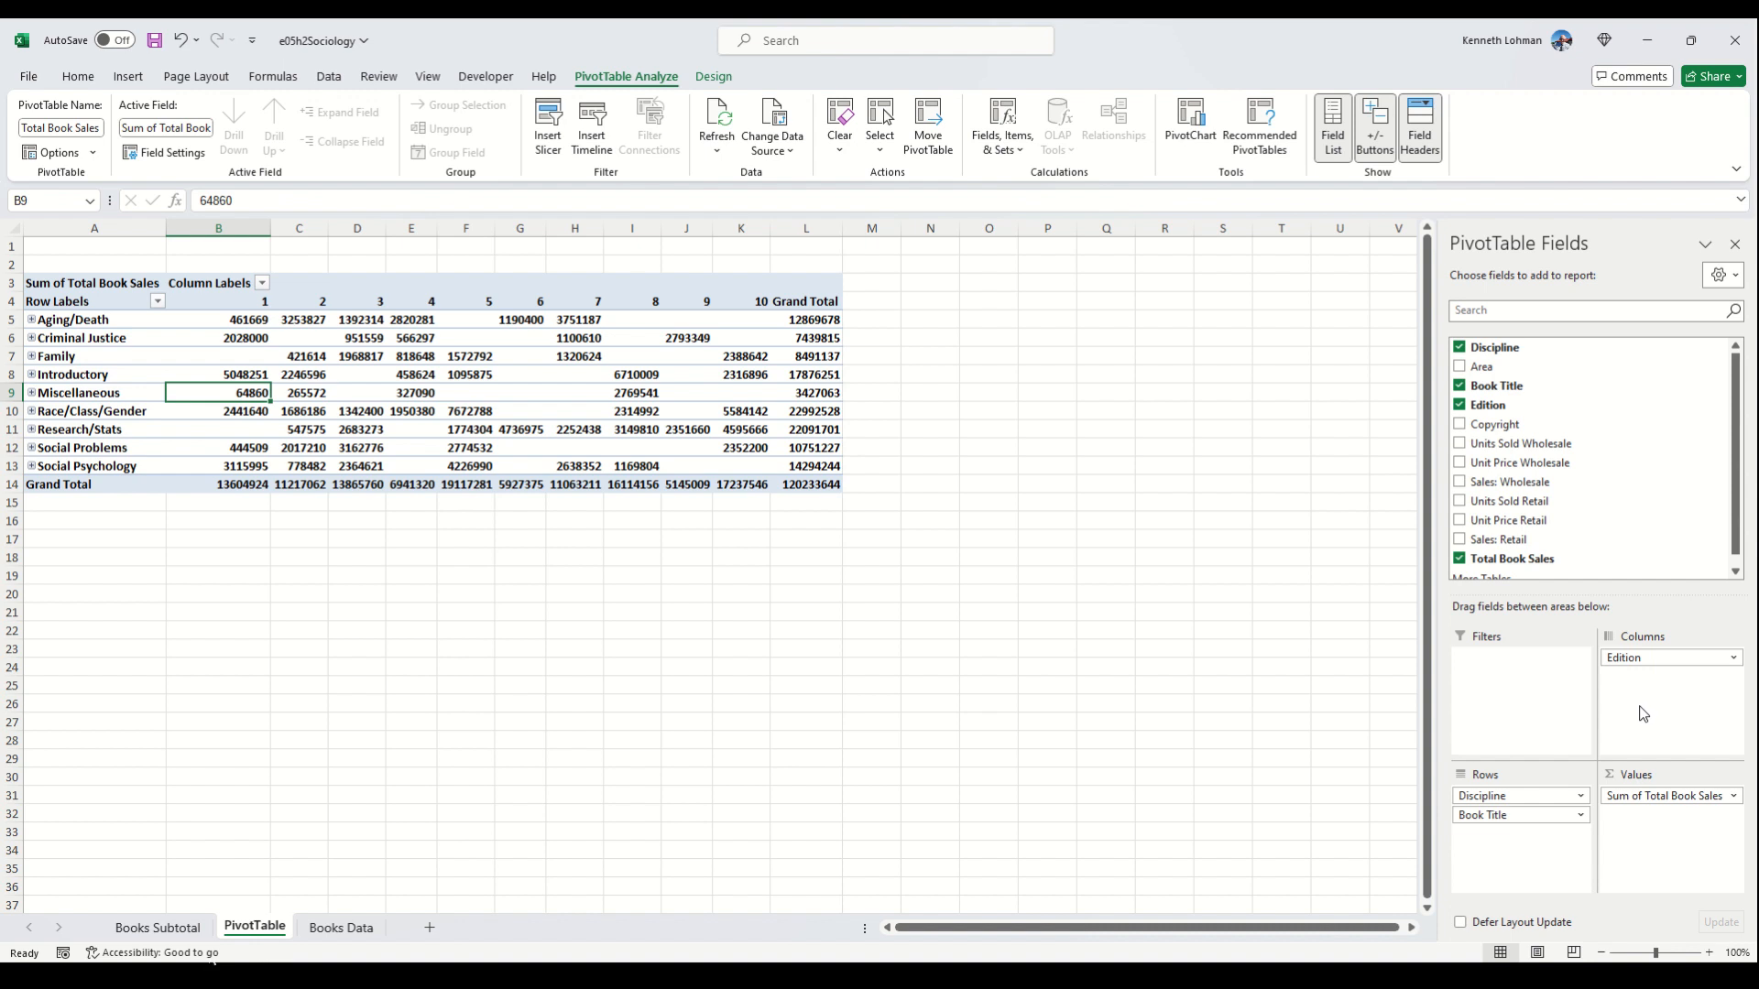
Step: Add Copyright as a row field between Discipline and Book Title, and expand the Aging/Death group
click(1460, 426)
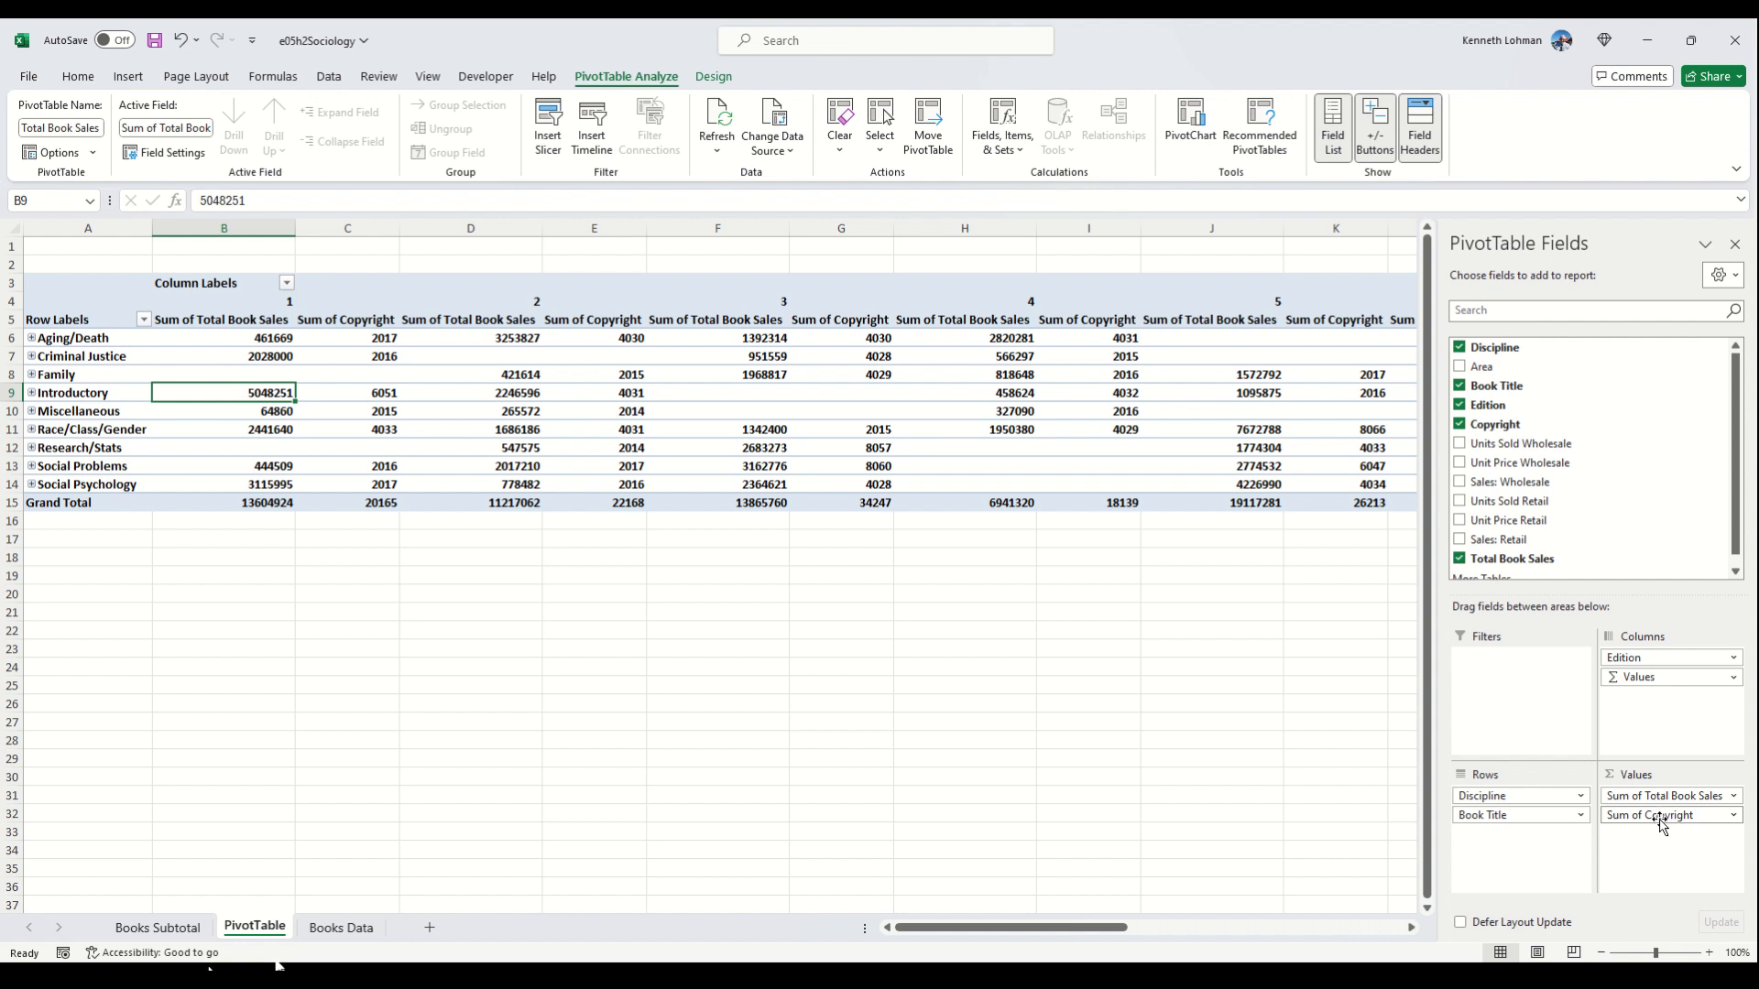
drag(1655, 822, 1549, 814)
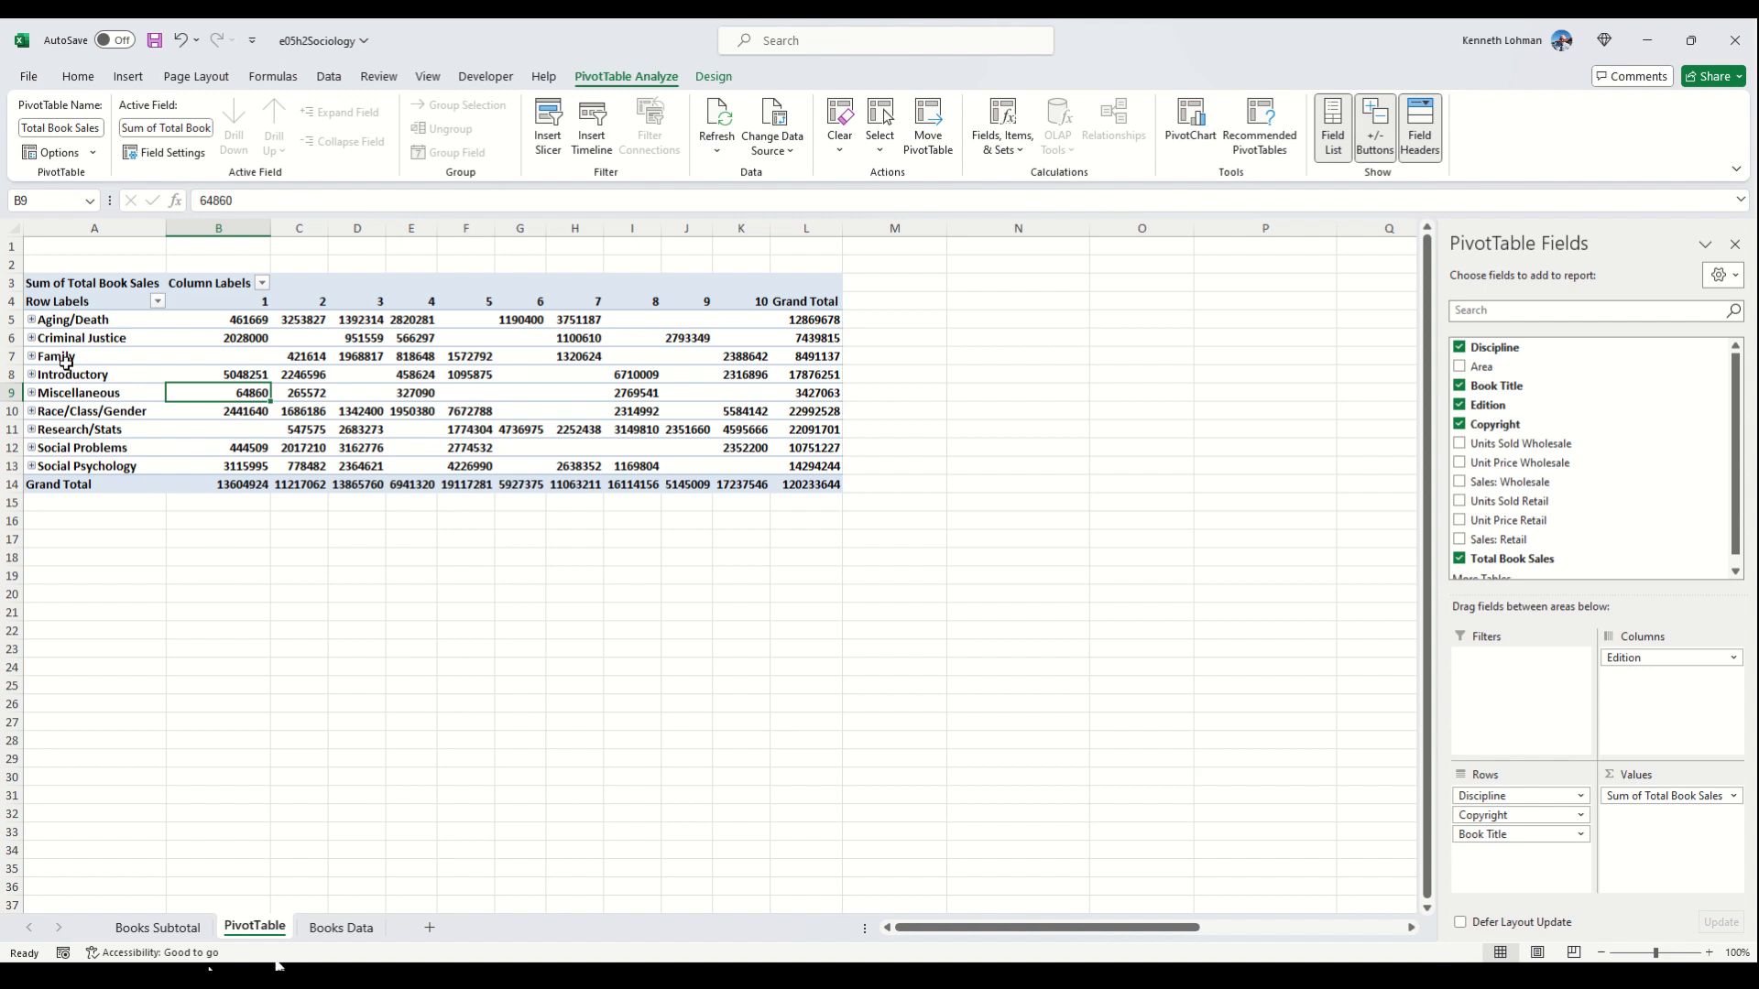
click(30, 319)
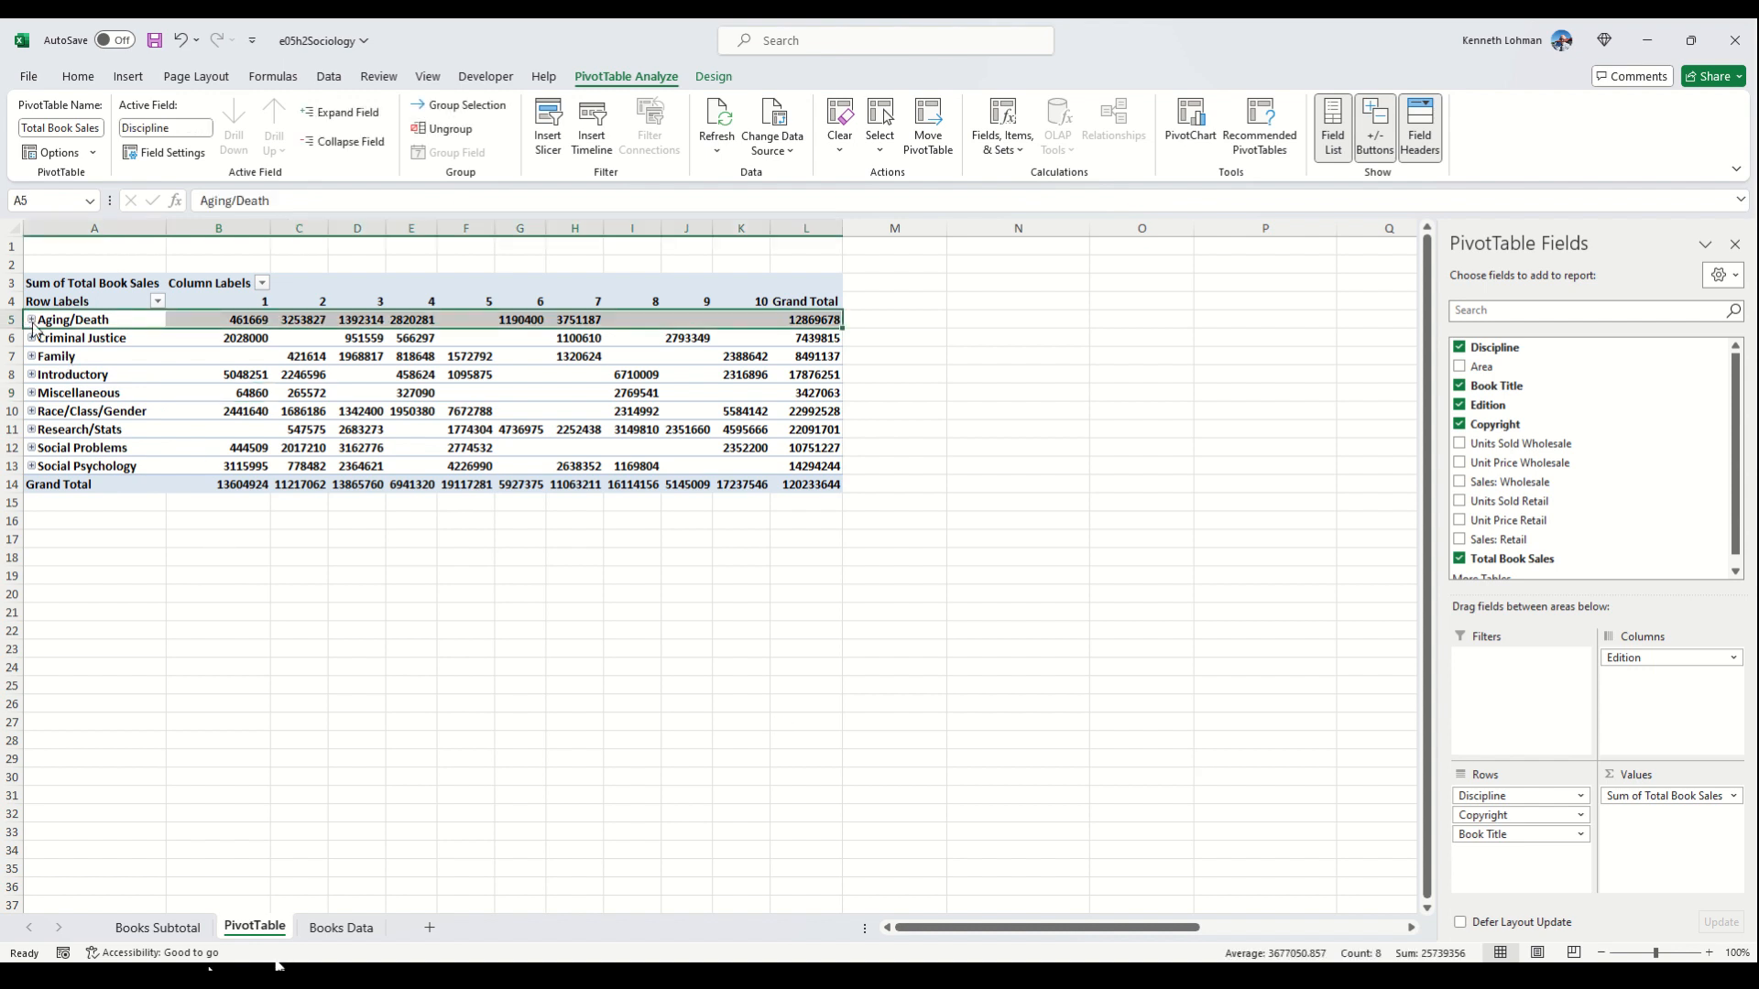
click(33, 321)
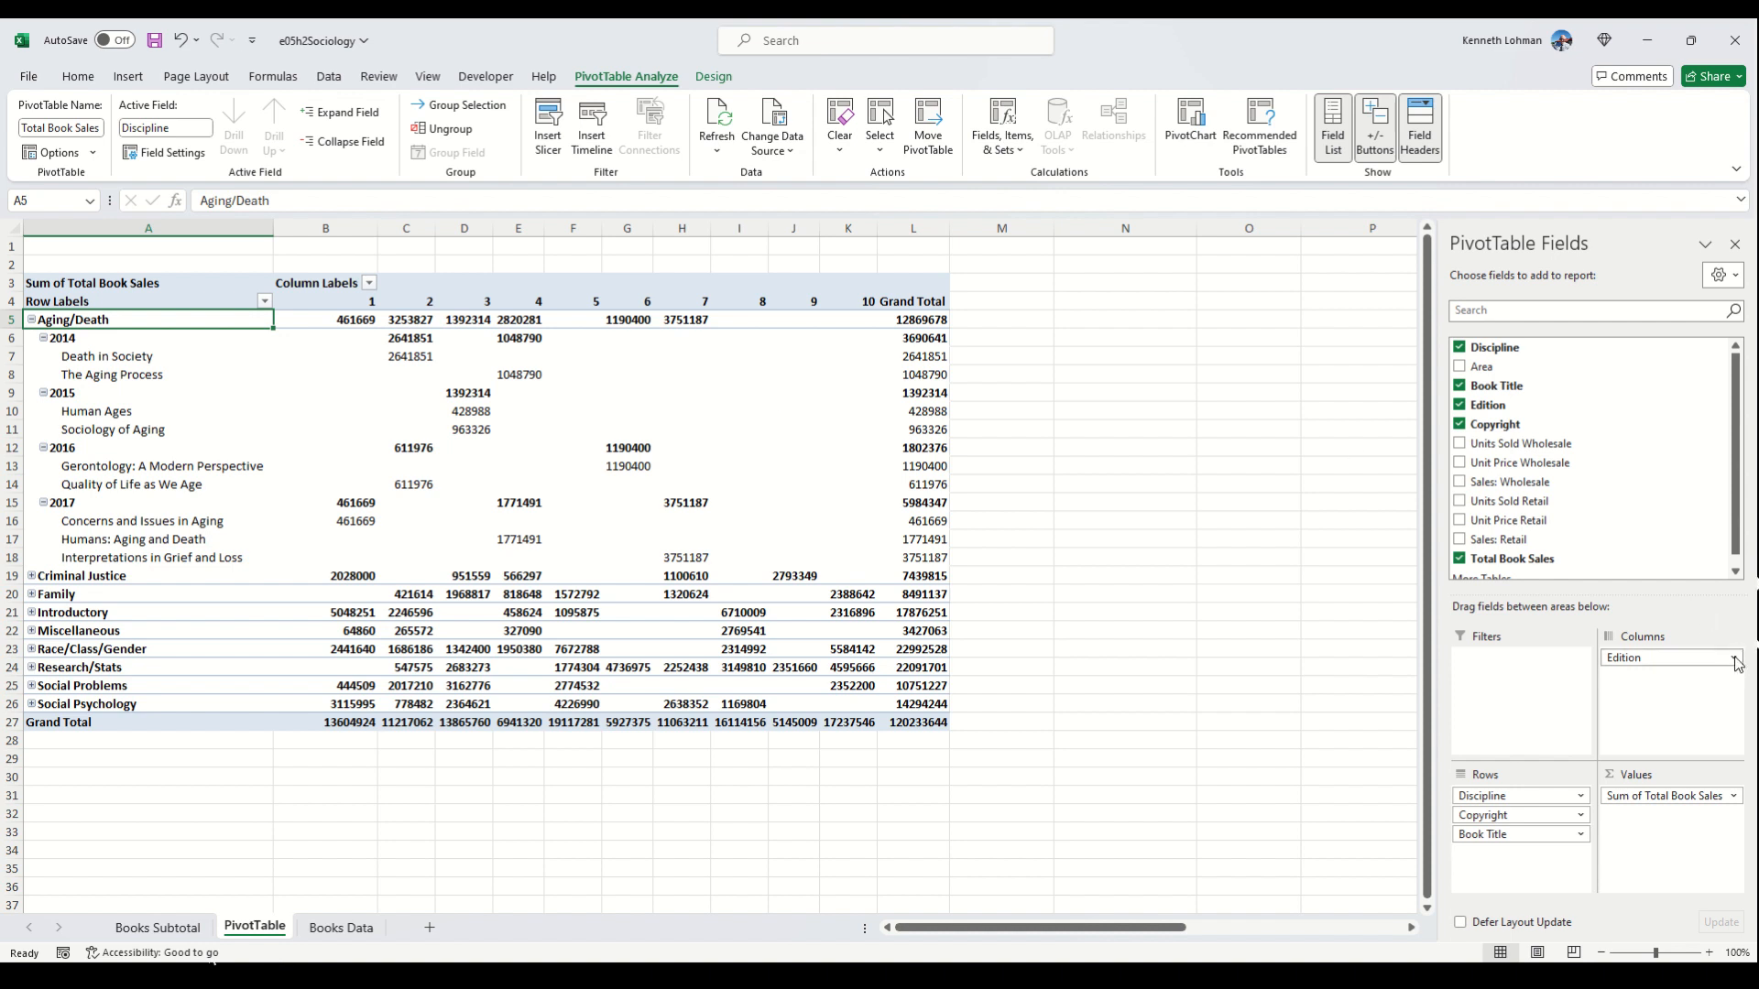
Step: Remove Edition and Book Title from the PivotTable and move Copyright from the rows to the columns area
click(1659, 853)
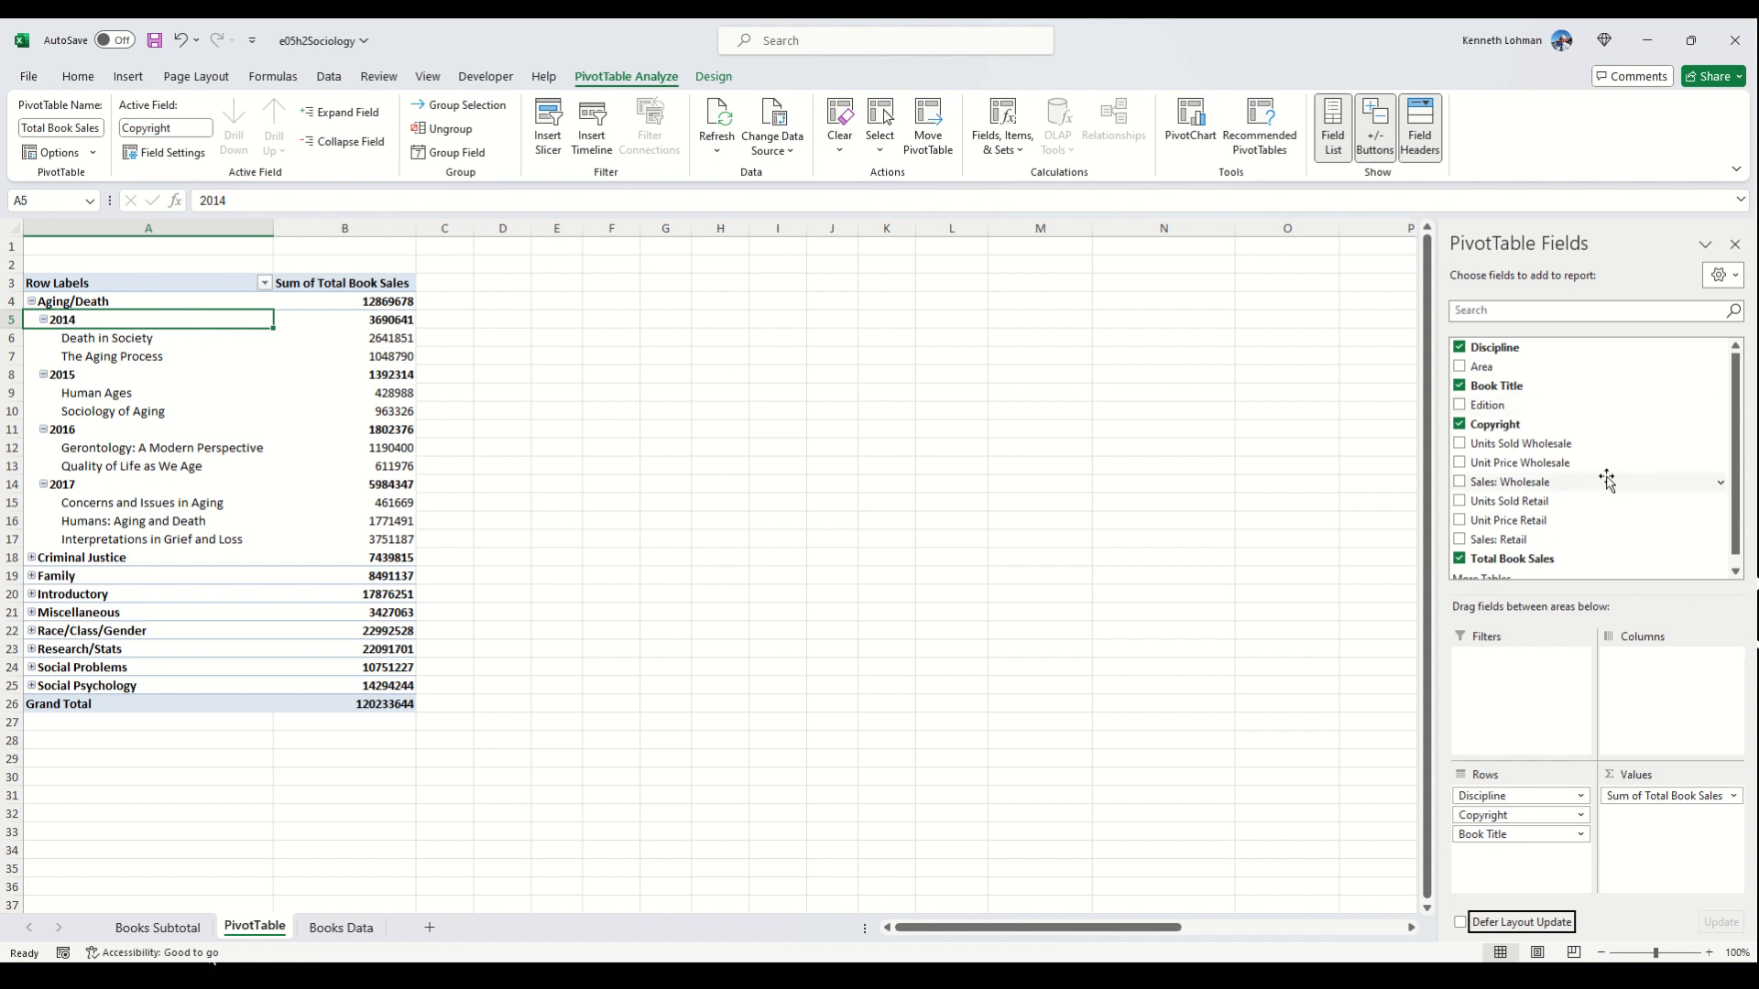
click(1581, 841)
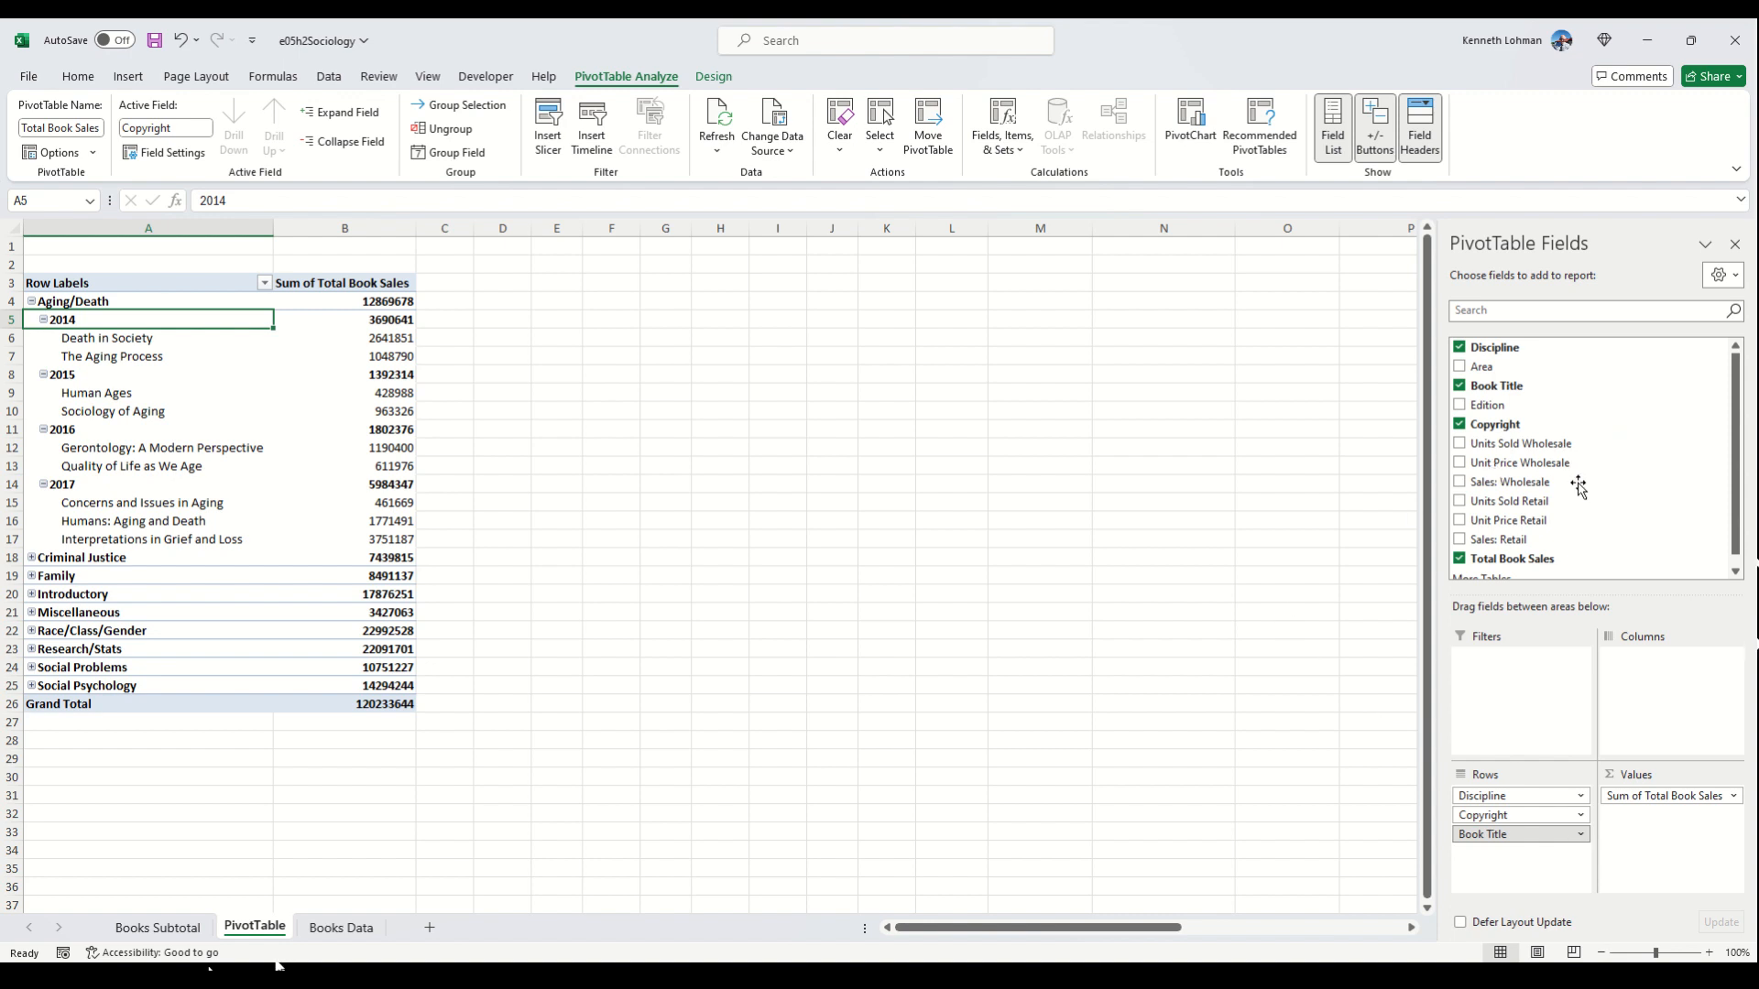
click(1461, 386)
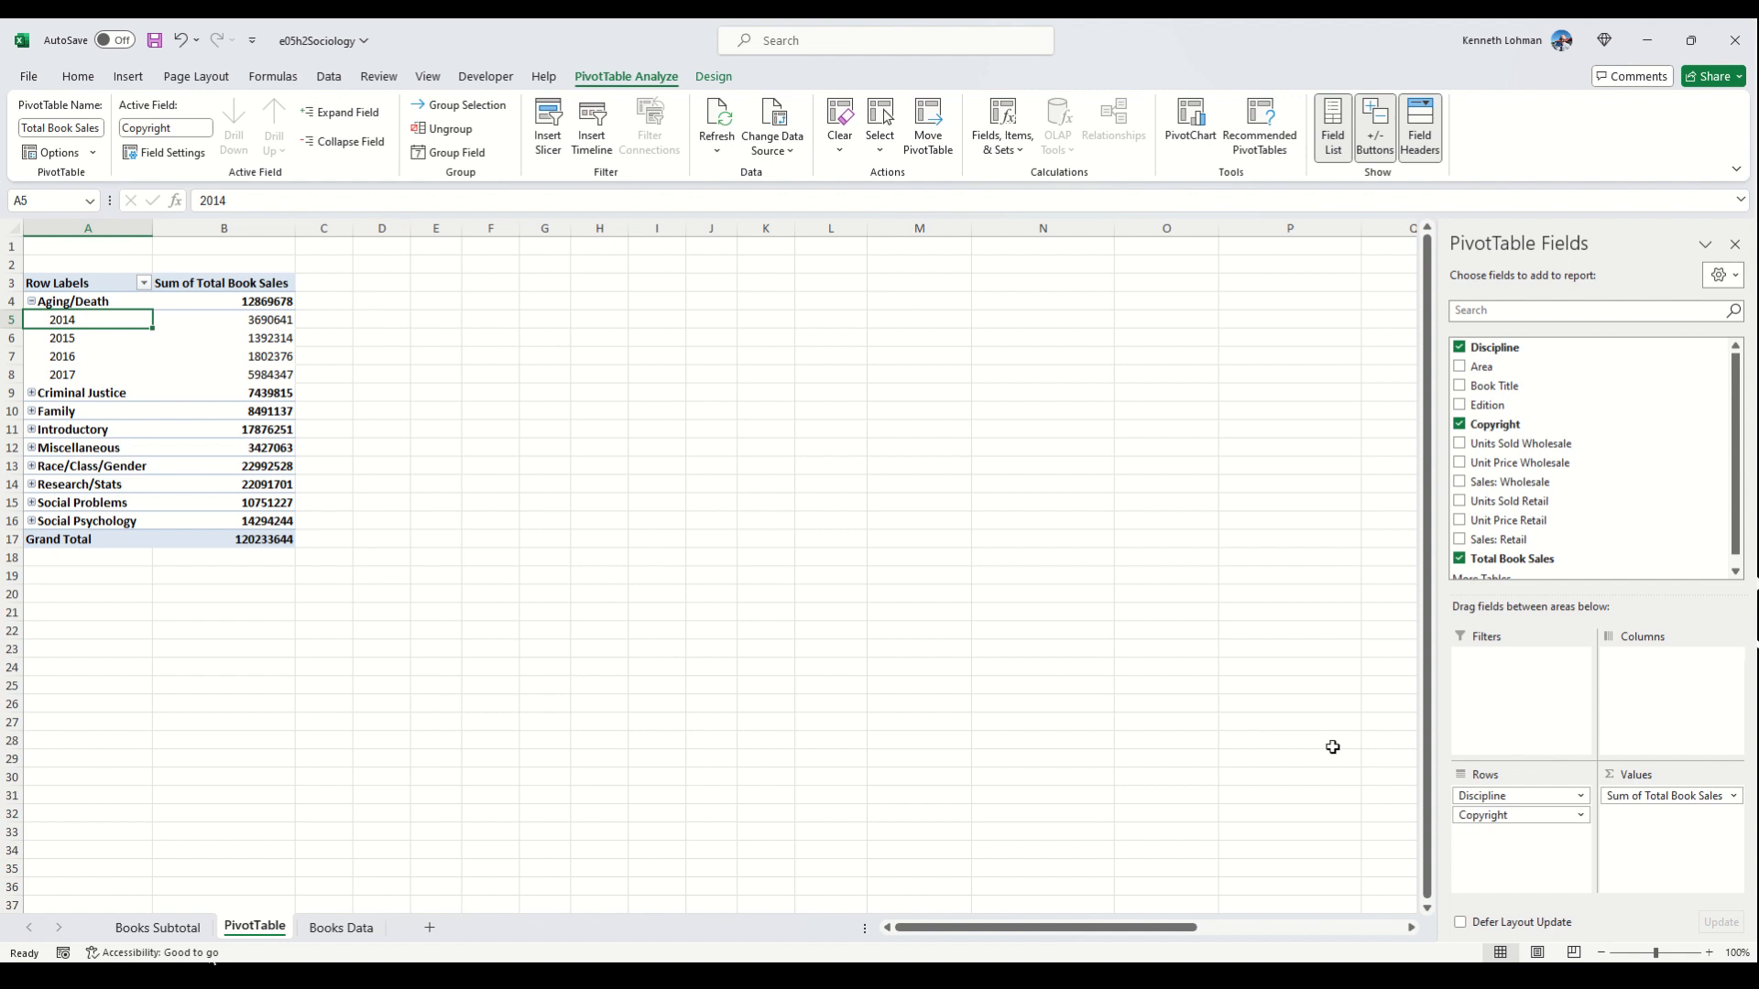
drag(1529, 815, 1693, 677)
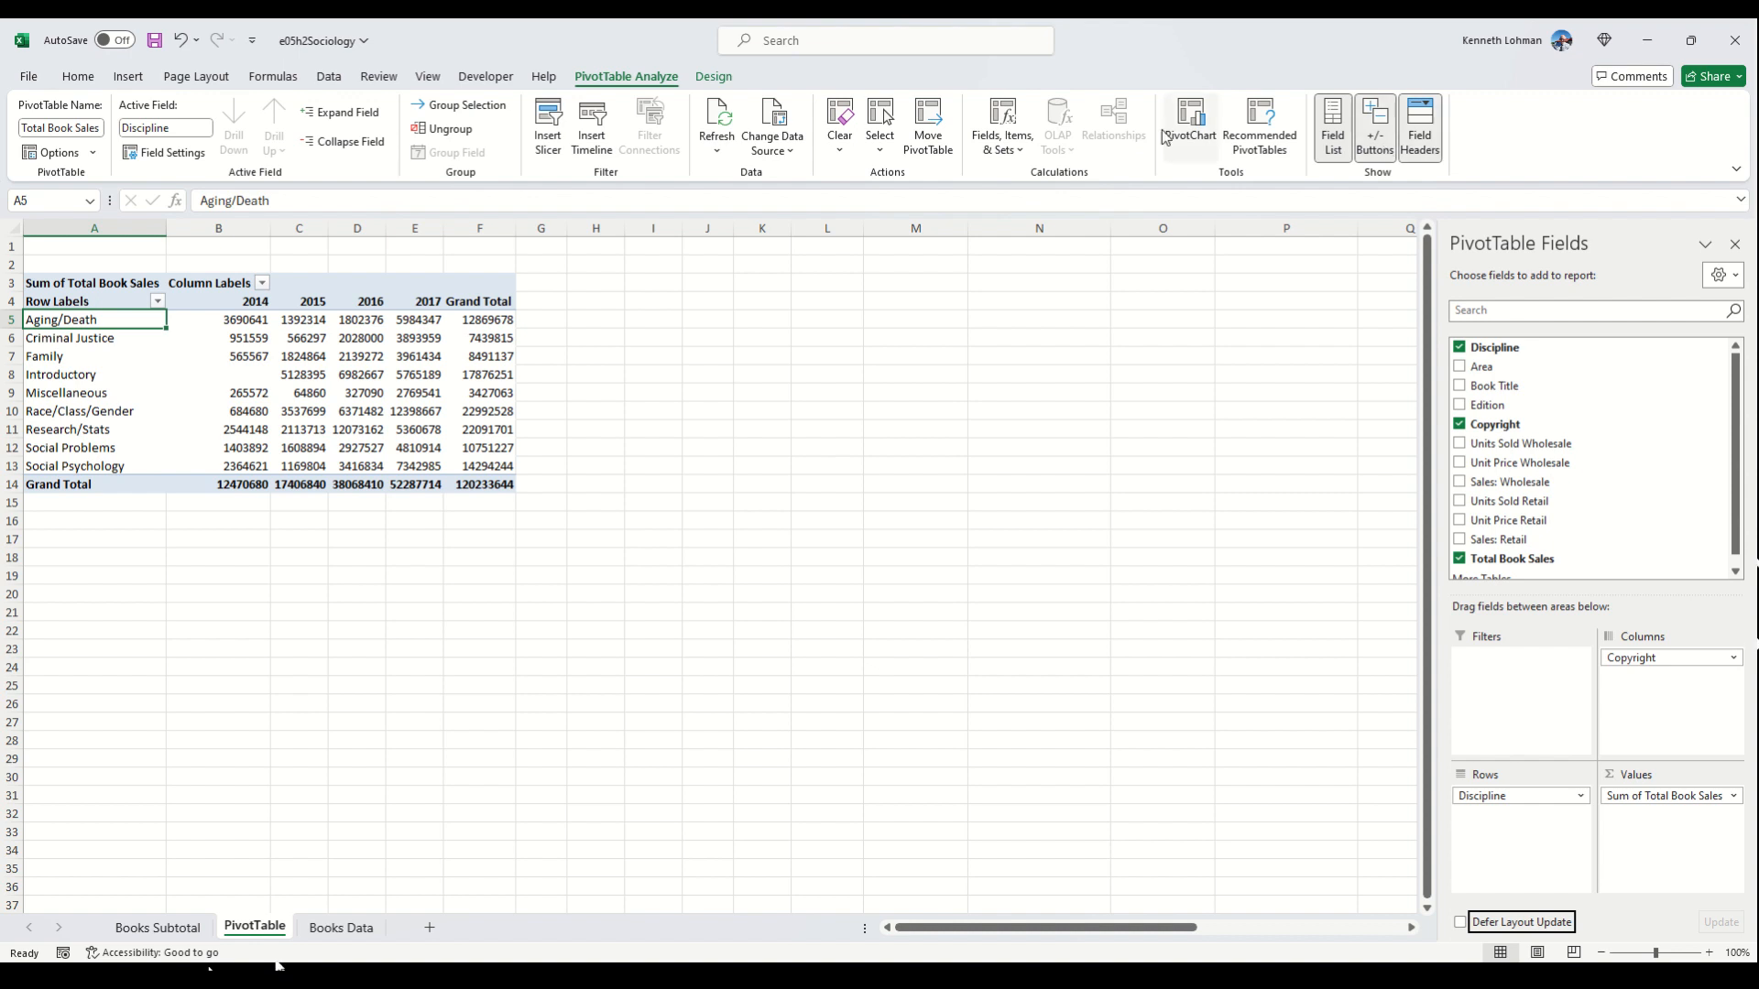
Step: Change the Discipline row field's custom name to Sales By Disipline in its field settings
click(161, 153)
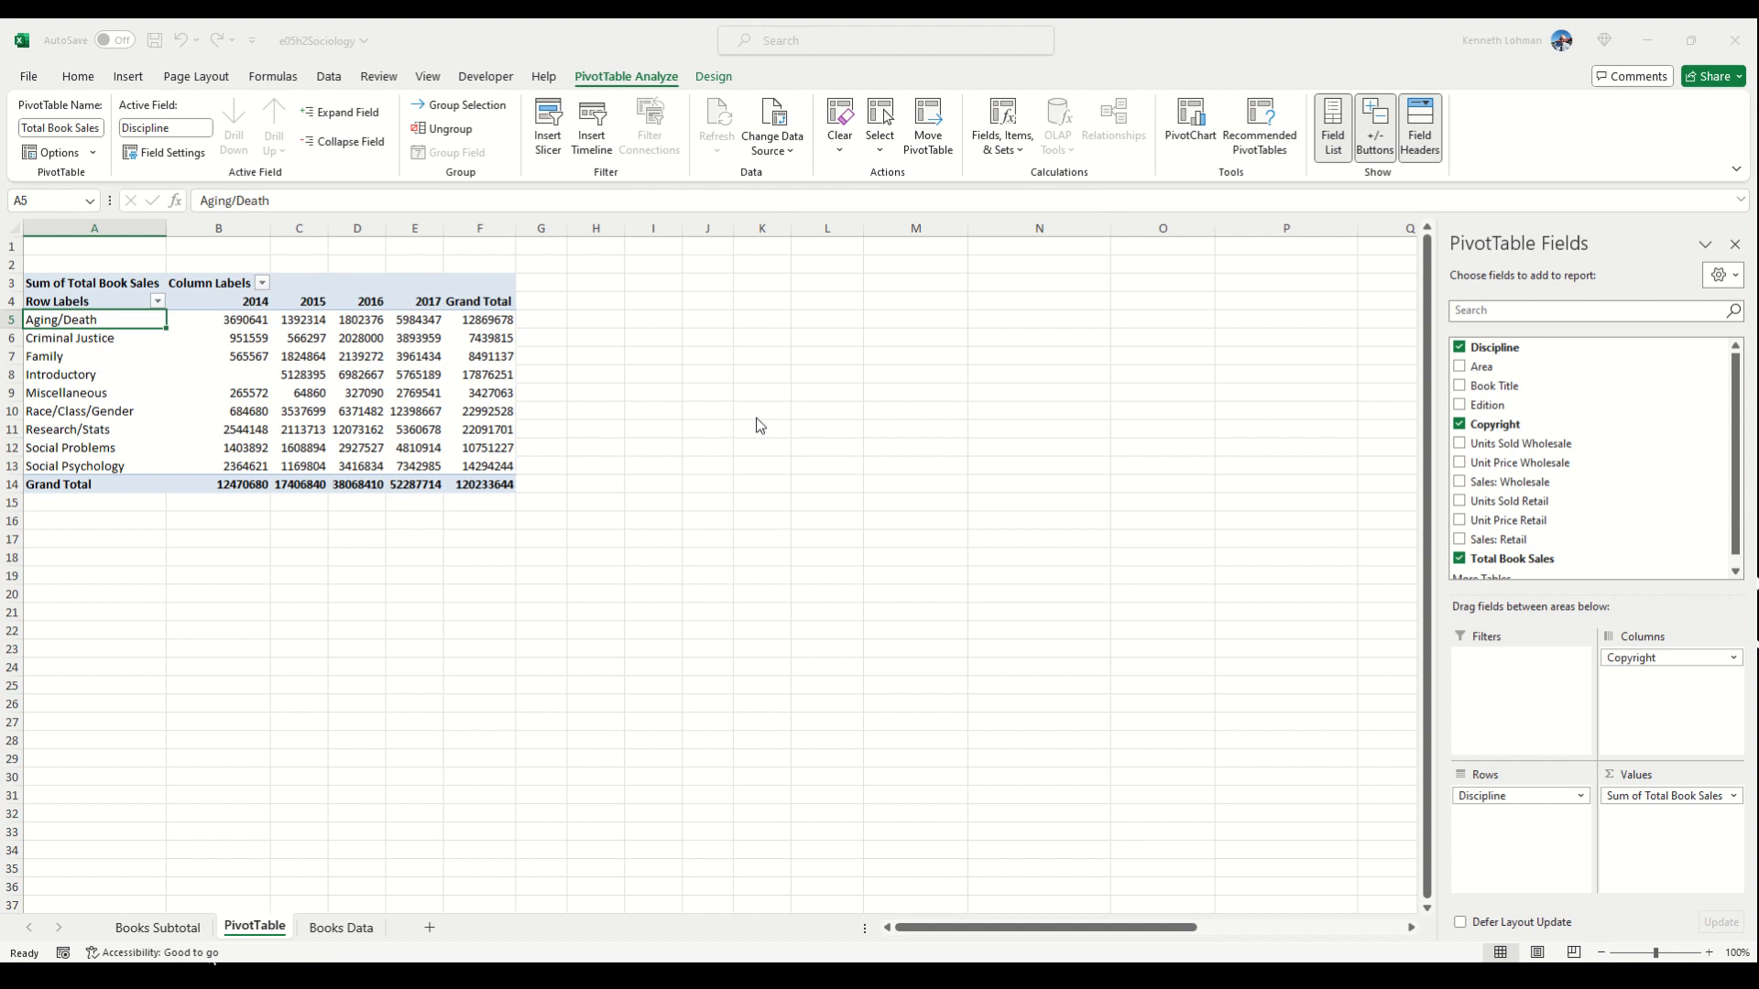
click(944, 656)
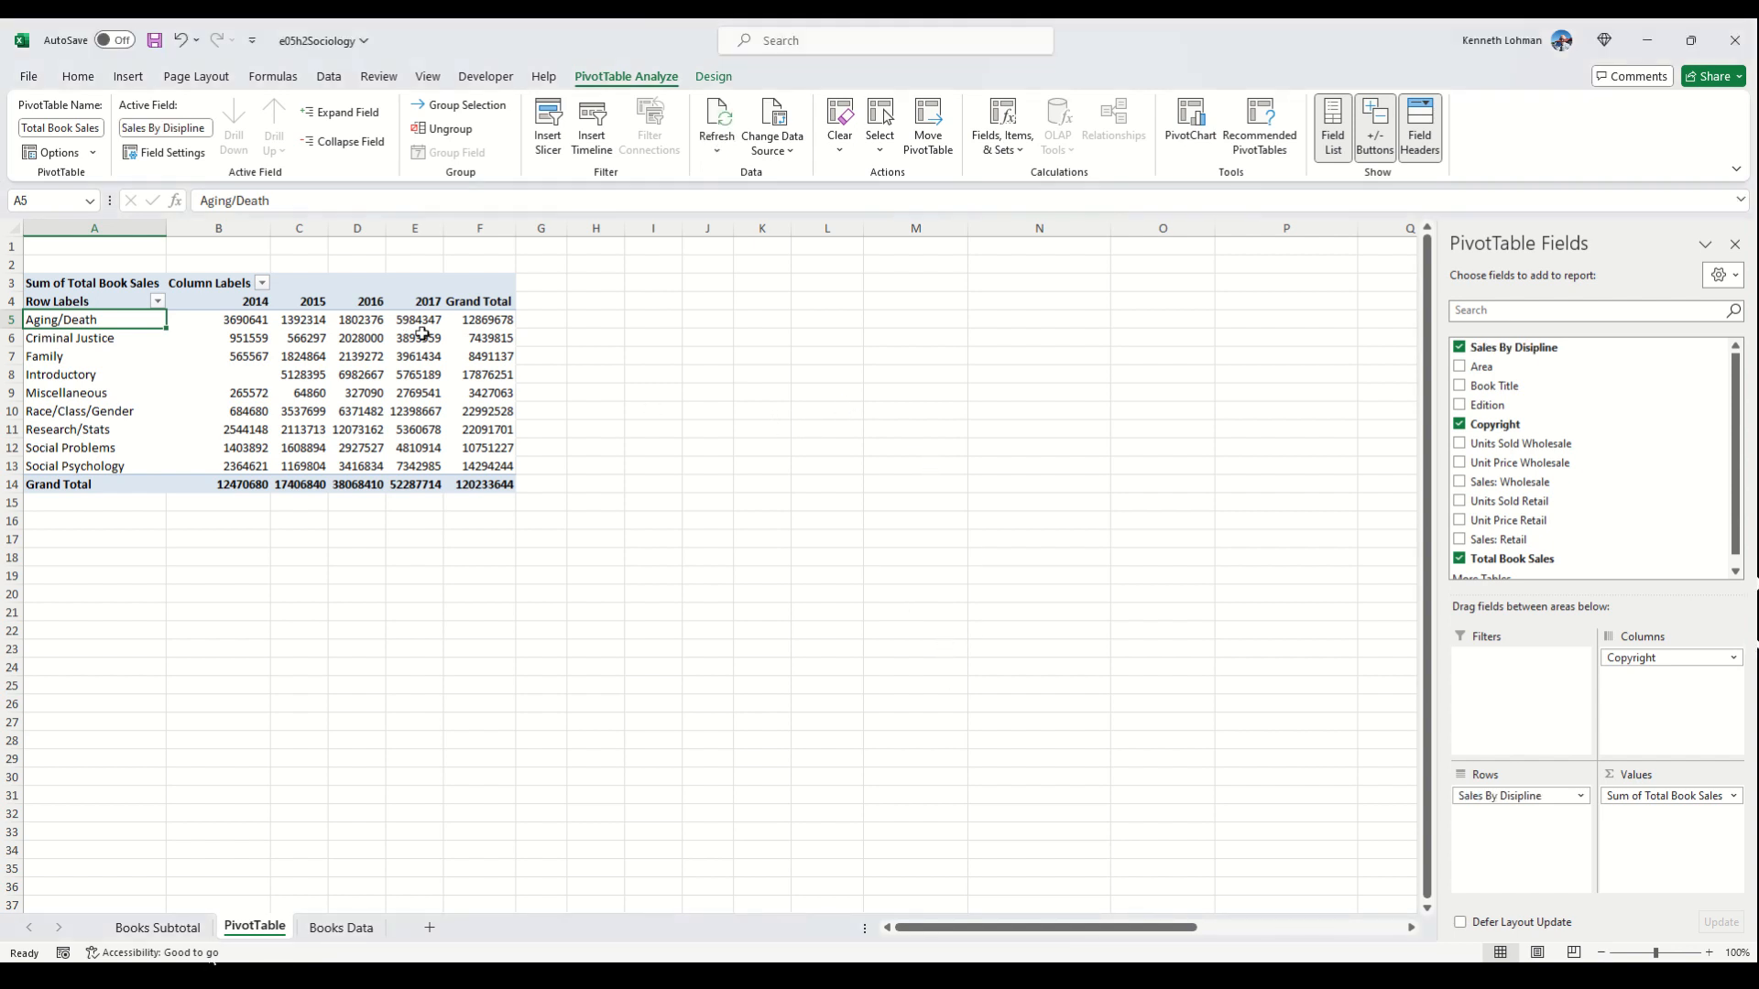
Step: Rename the Total Book Sales value field as Sale By Displine and format it as Accounting without decimals
click(170, 153)
click(262, 323)
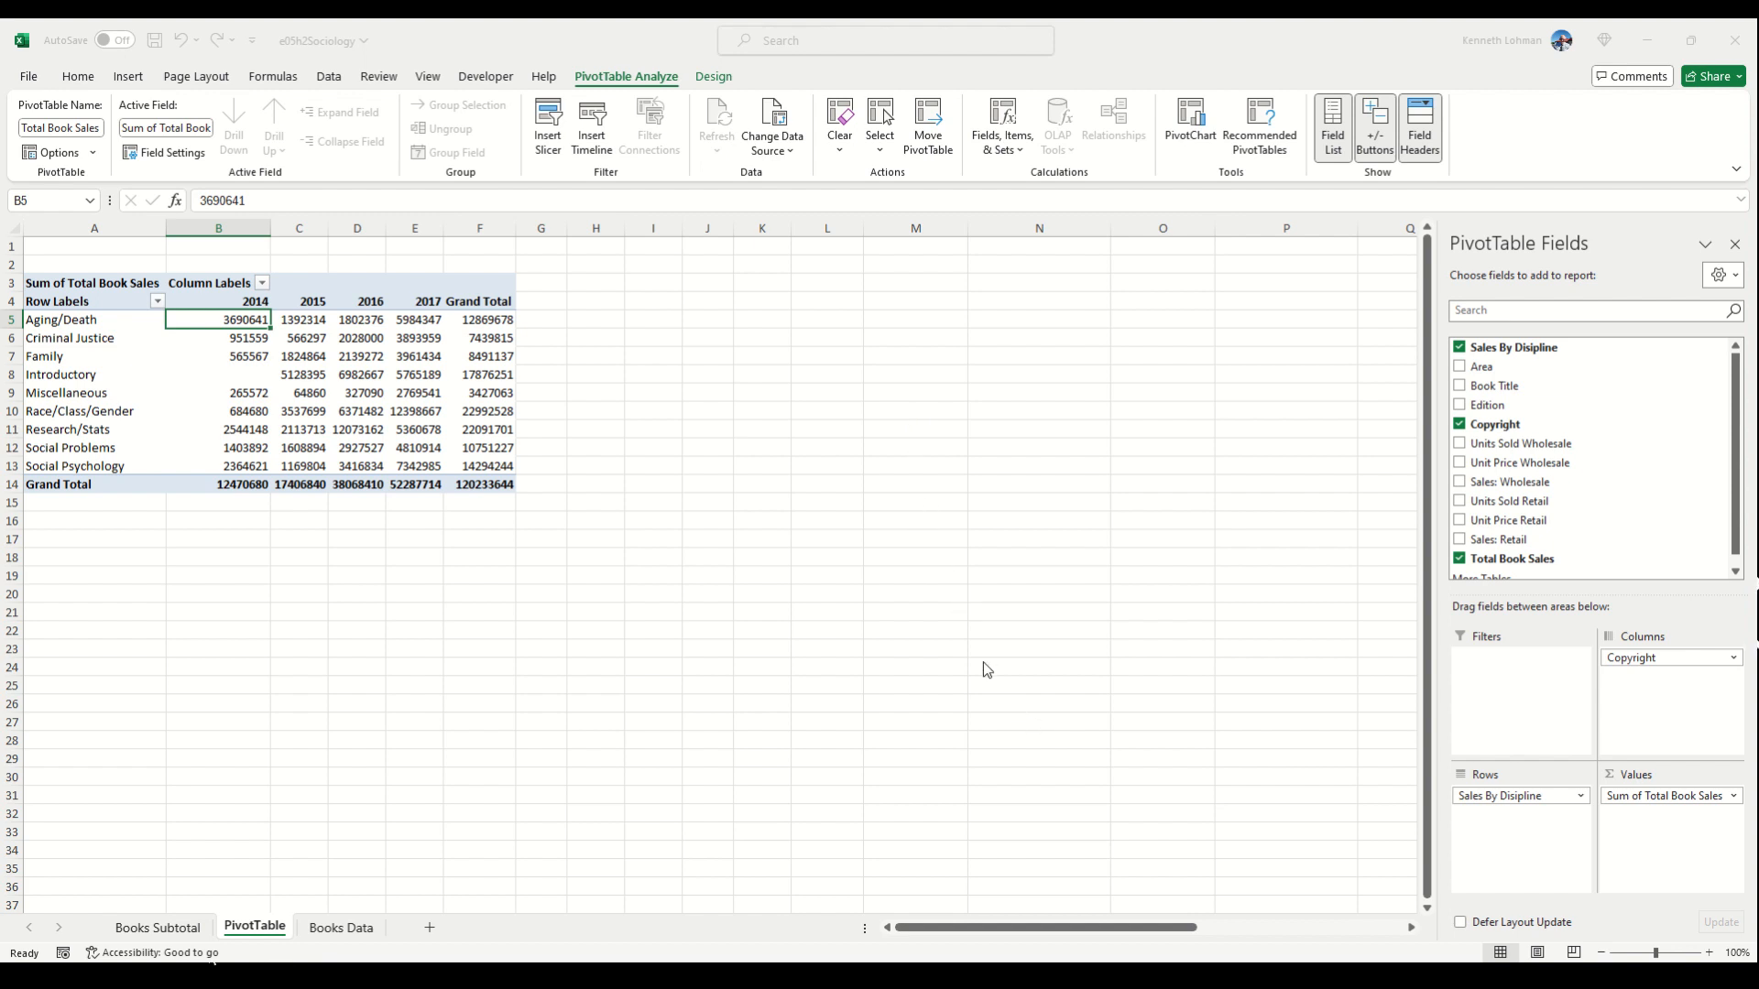
key(Return)
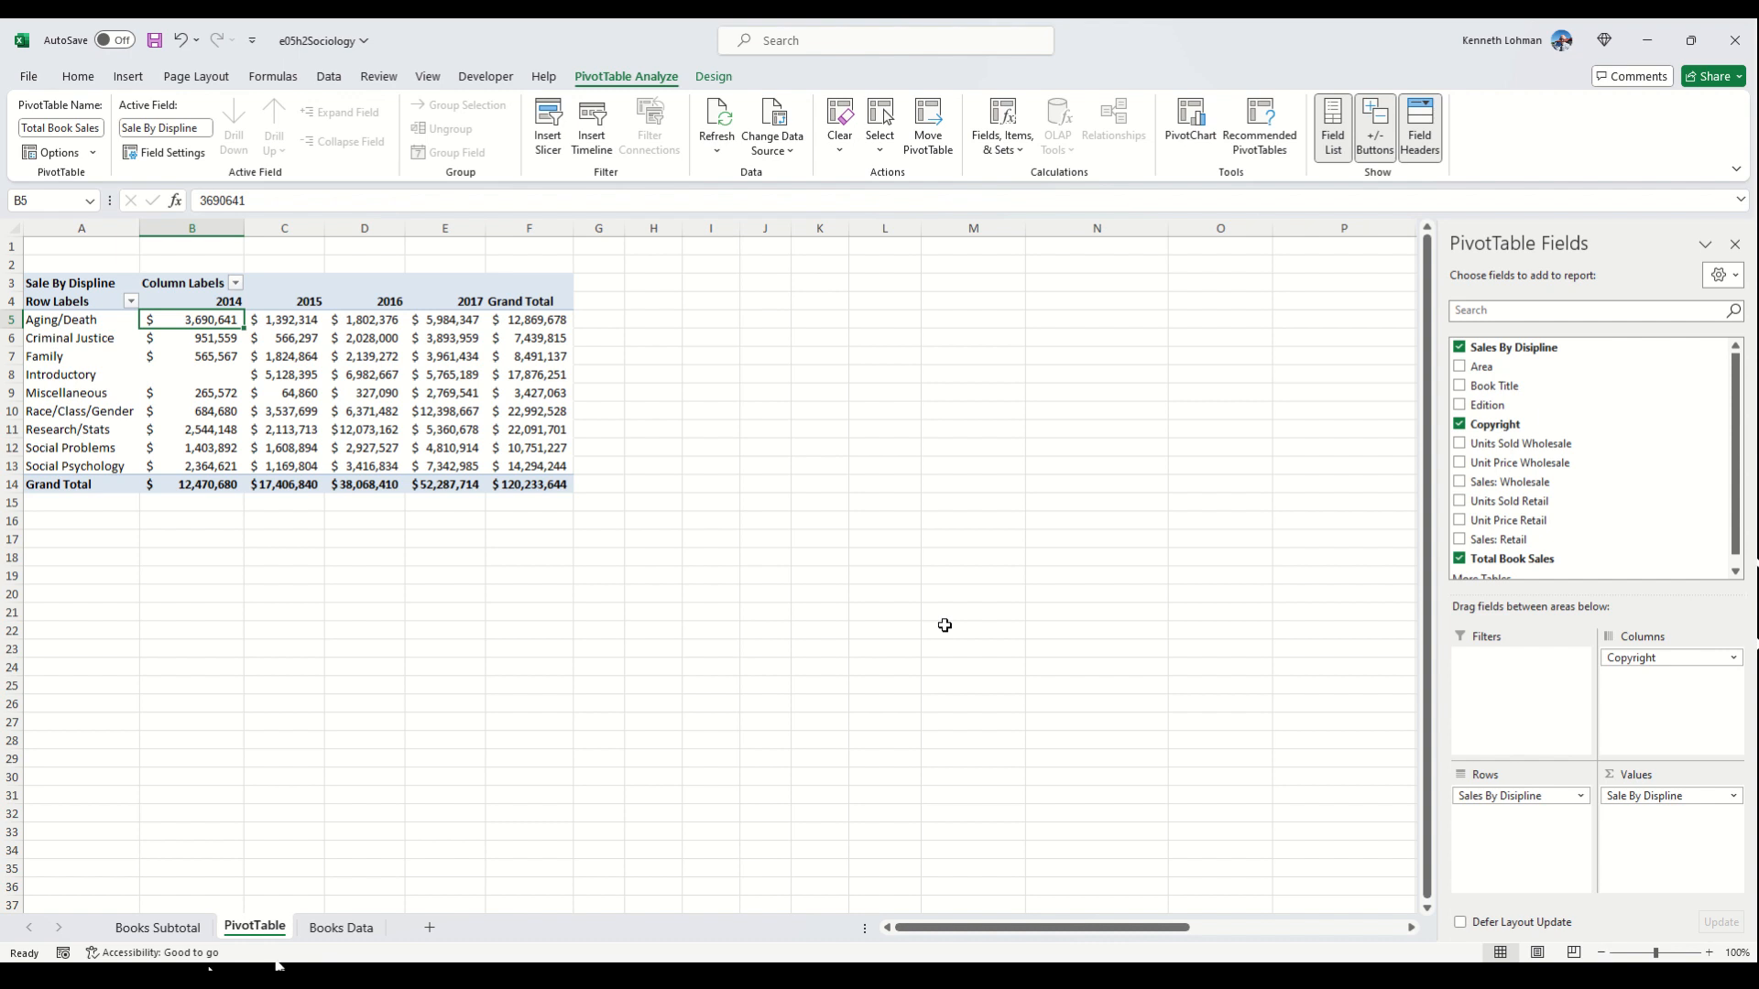
Step: Relabel the PivotTable's row header in A4 as Discipline and its column header in B3 as Copyright Year
click(99, 305)
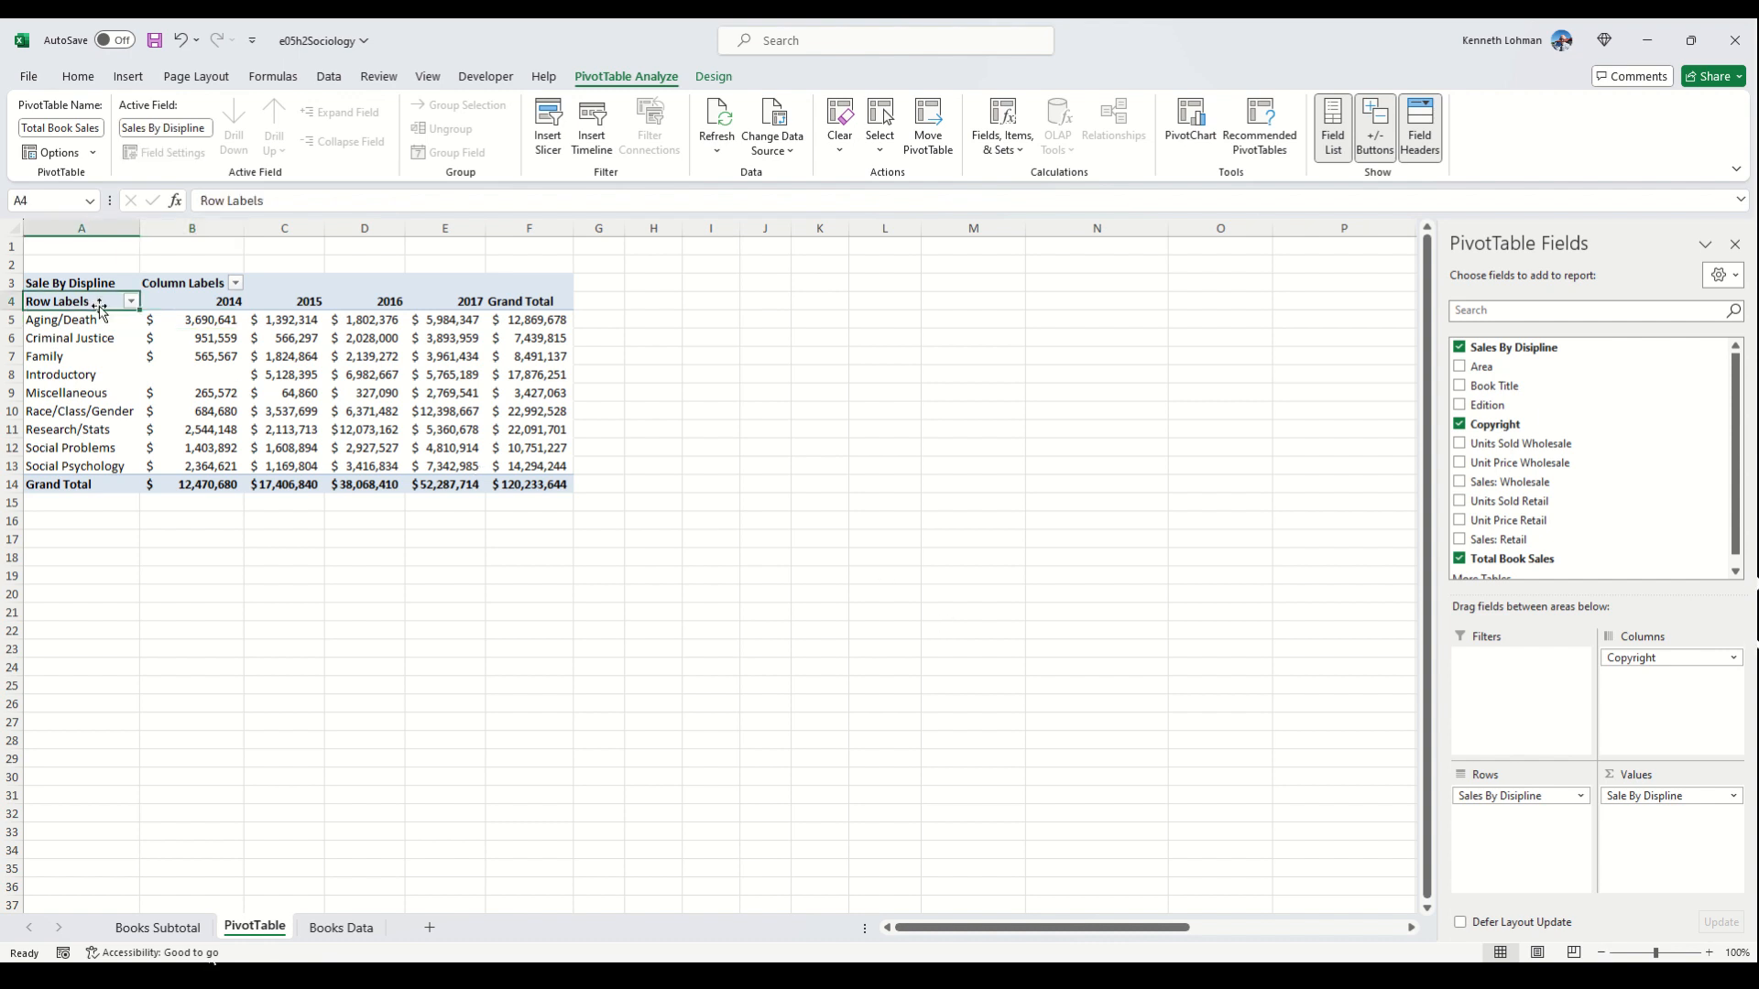
text(Dis)
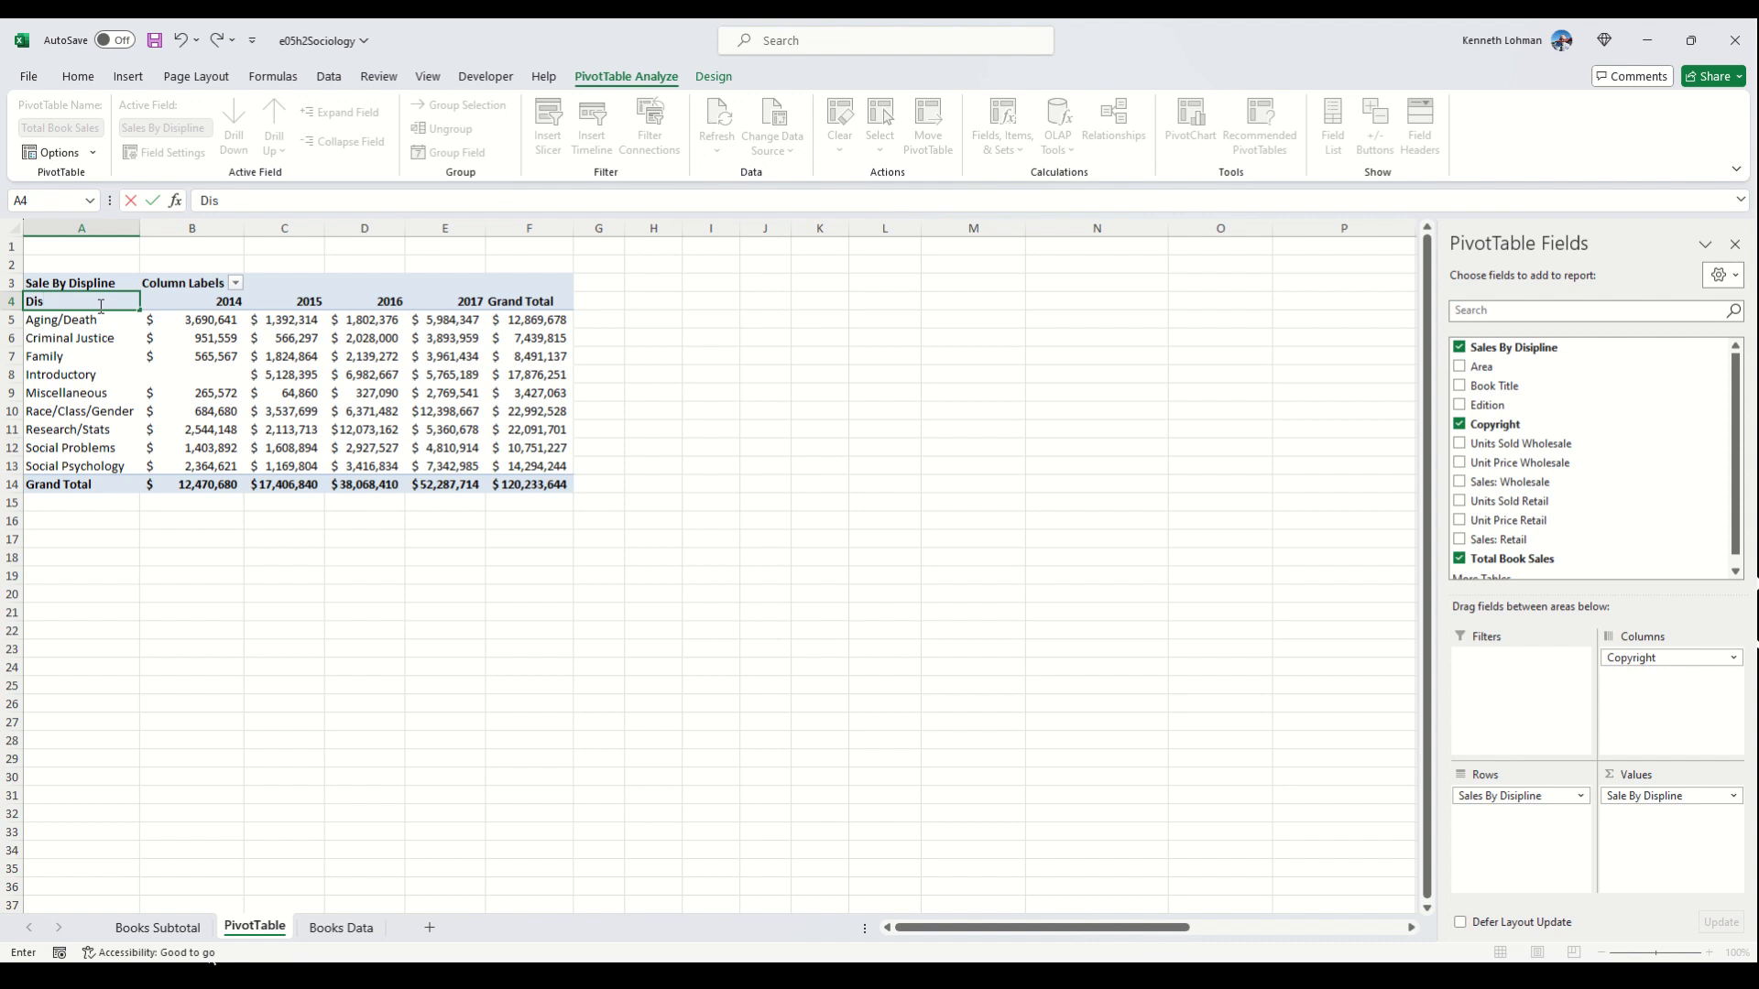
text(cipline)
click(220, 279)
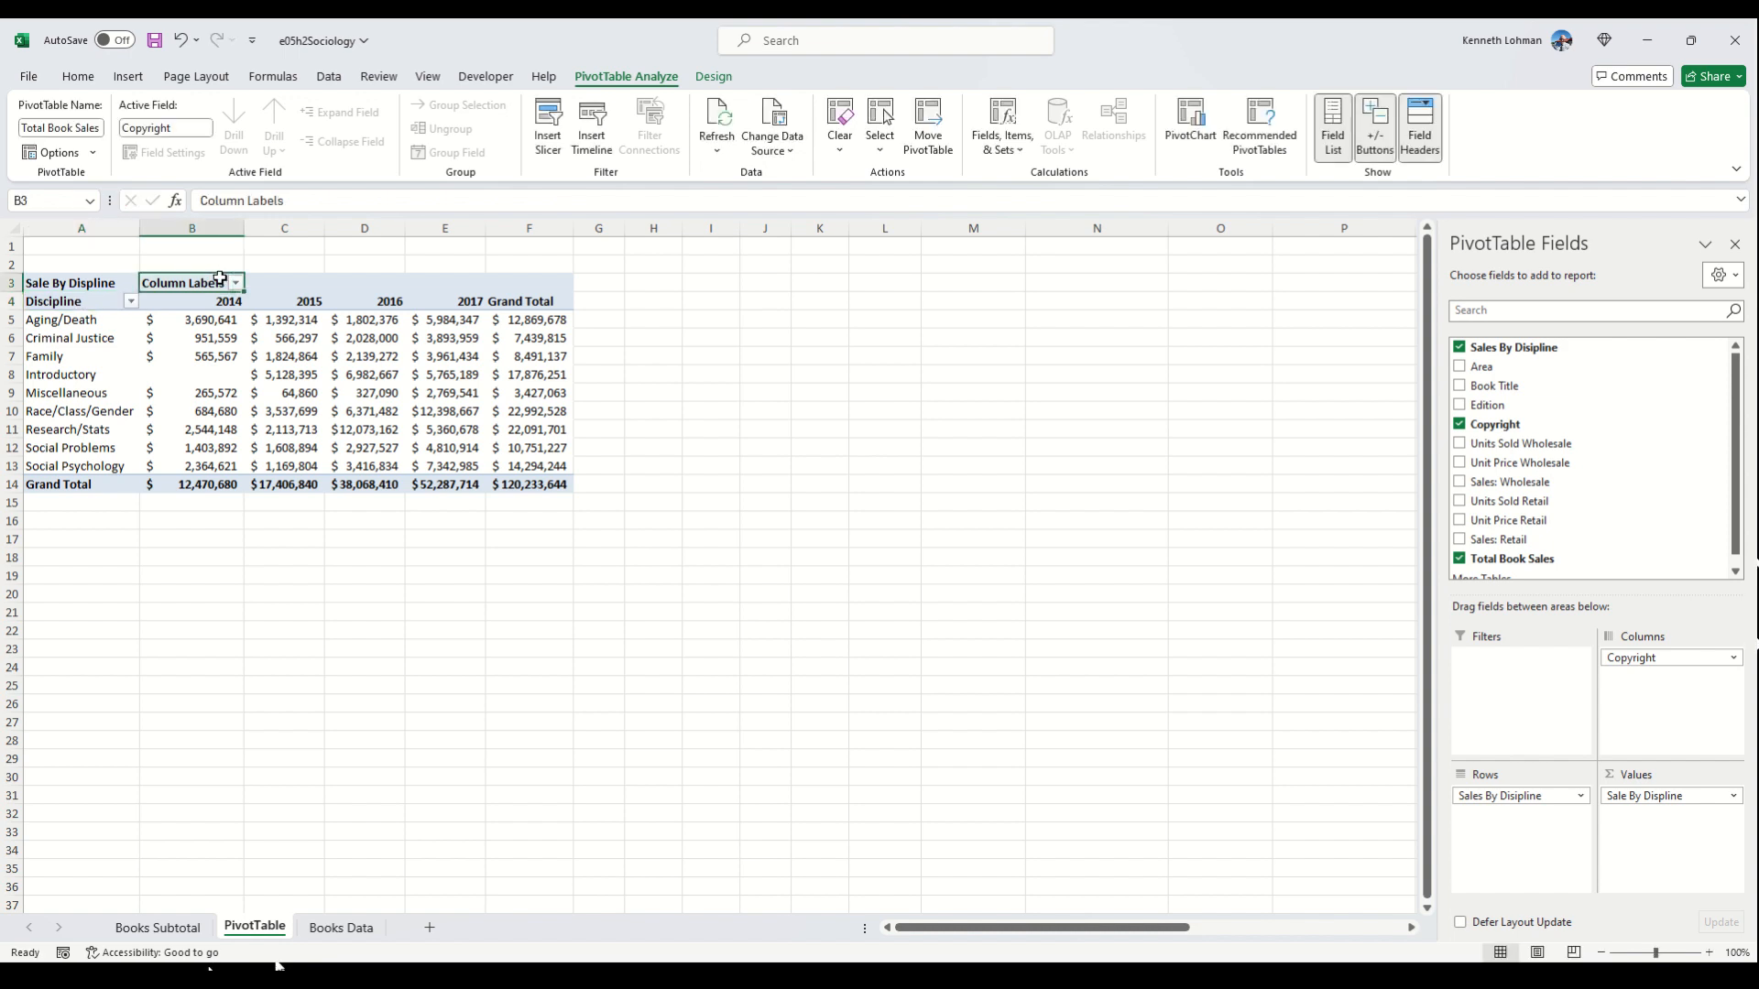
text(Copyr)
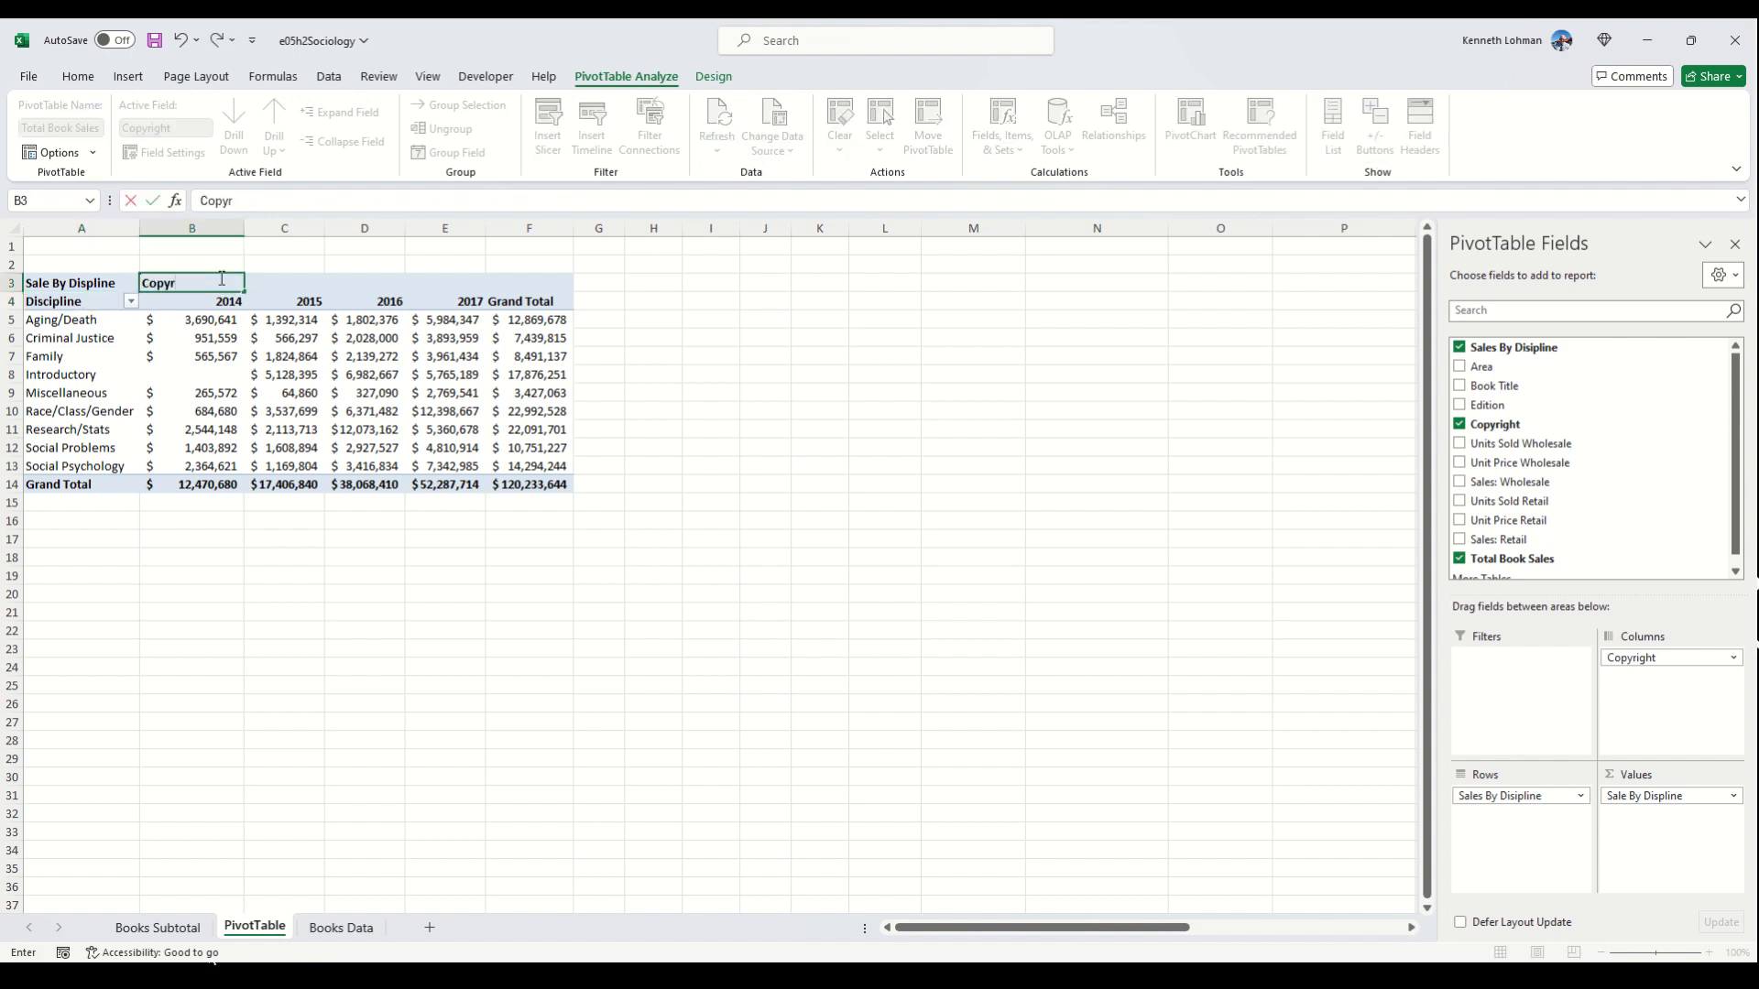
text(ight Year)
Step: Center the year and Grand Total headings in B4:F4 horizontally
click(199, 303)
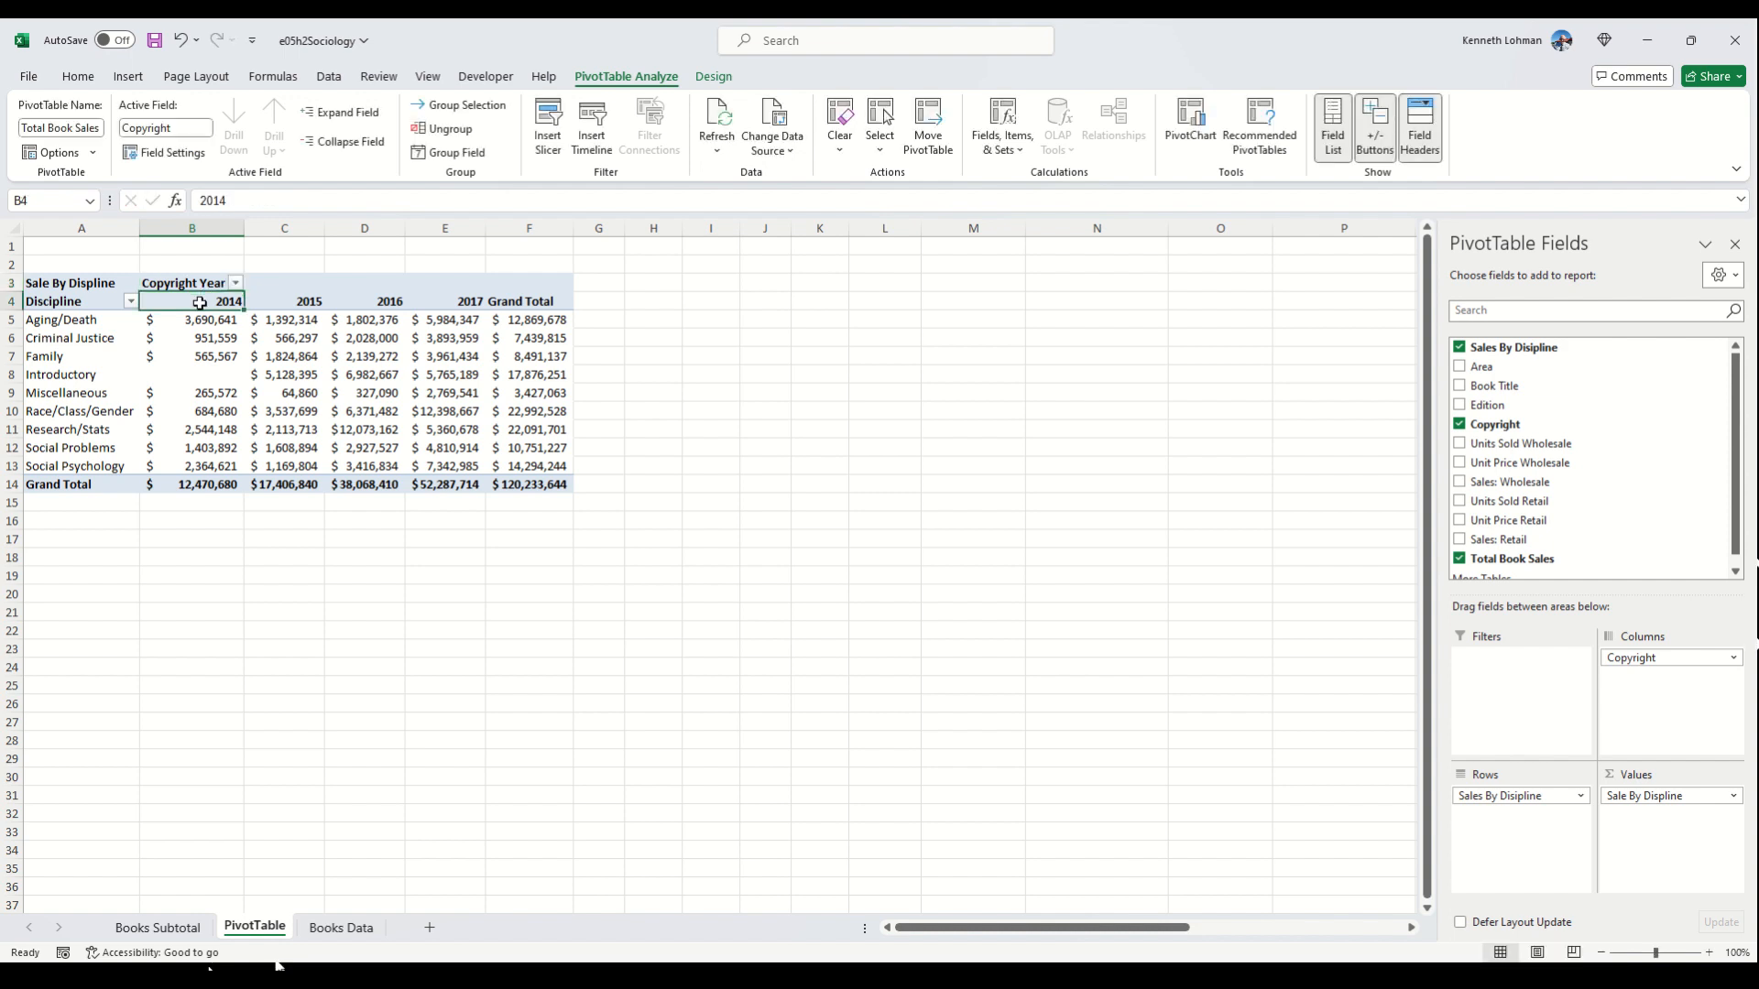
shift+click(502, 308)
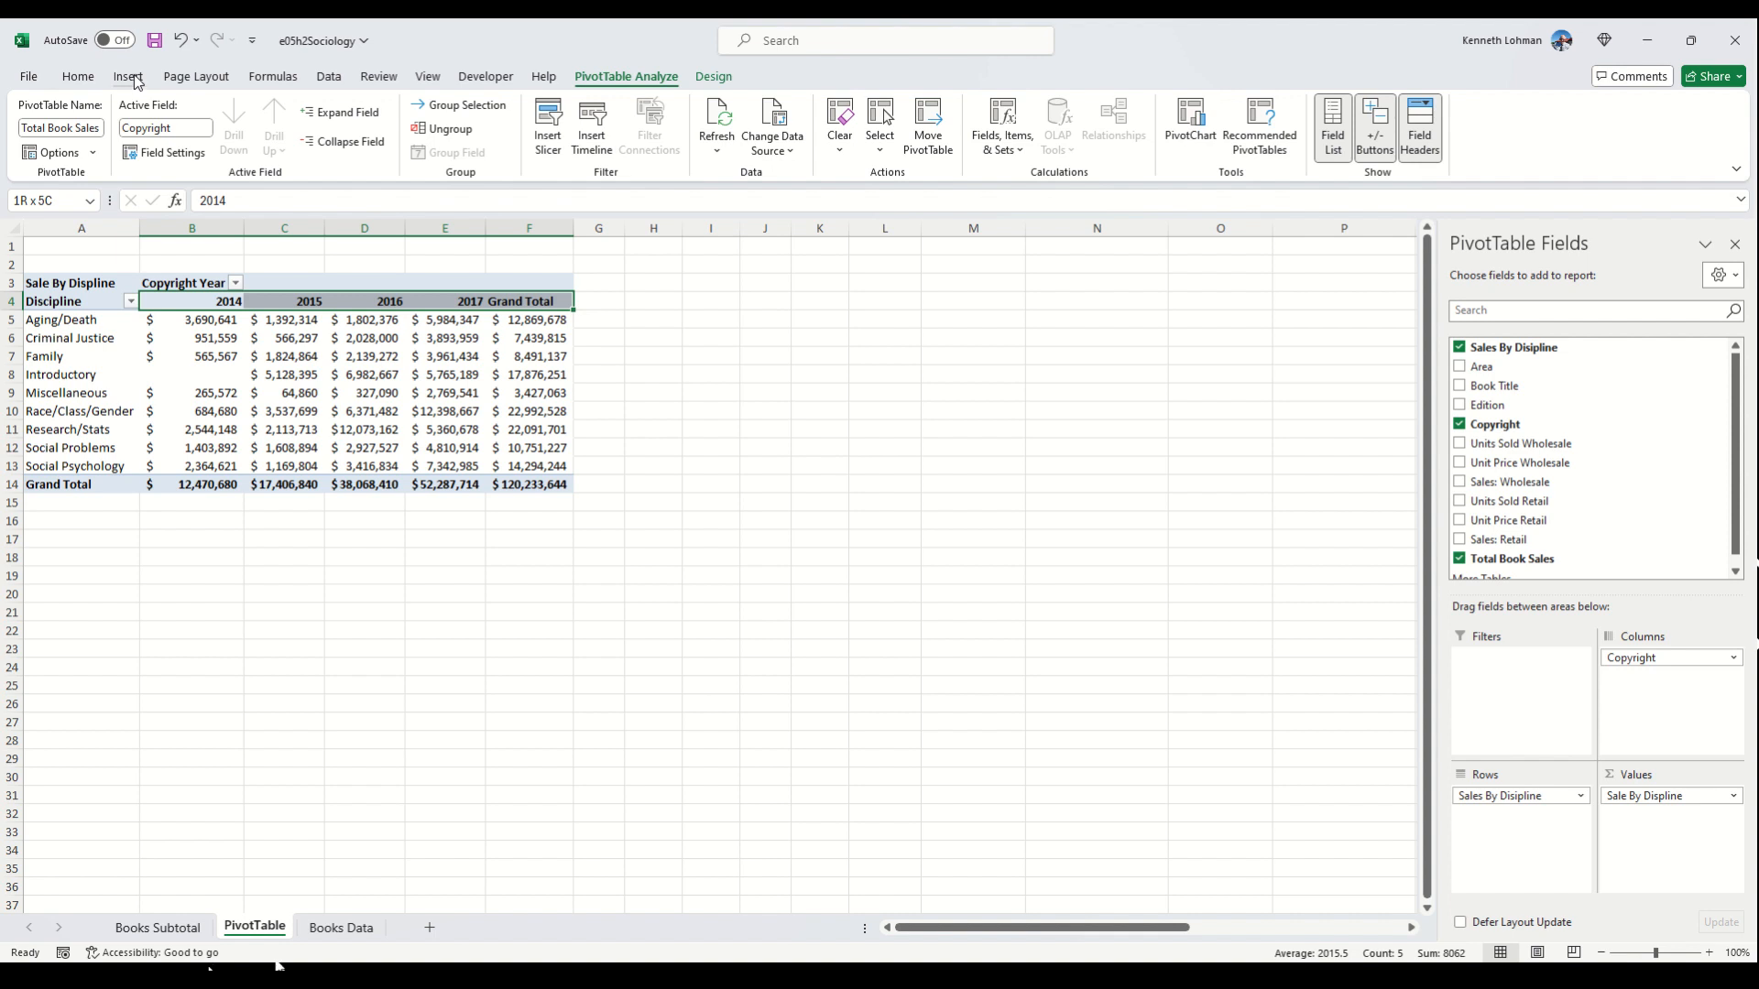
click(81, 77)
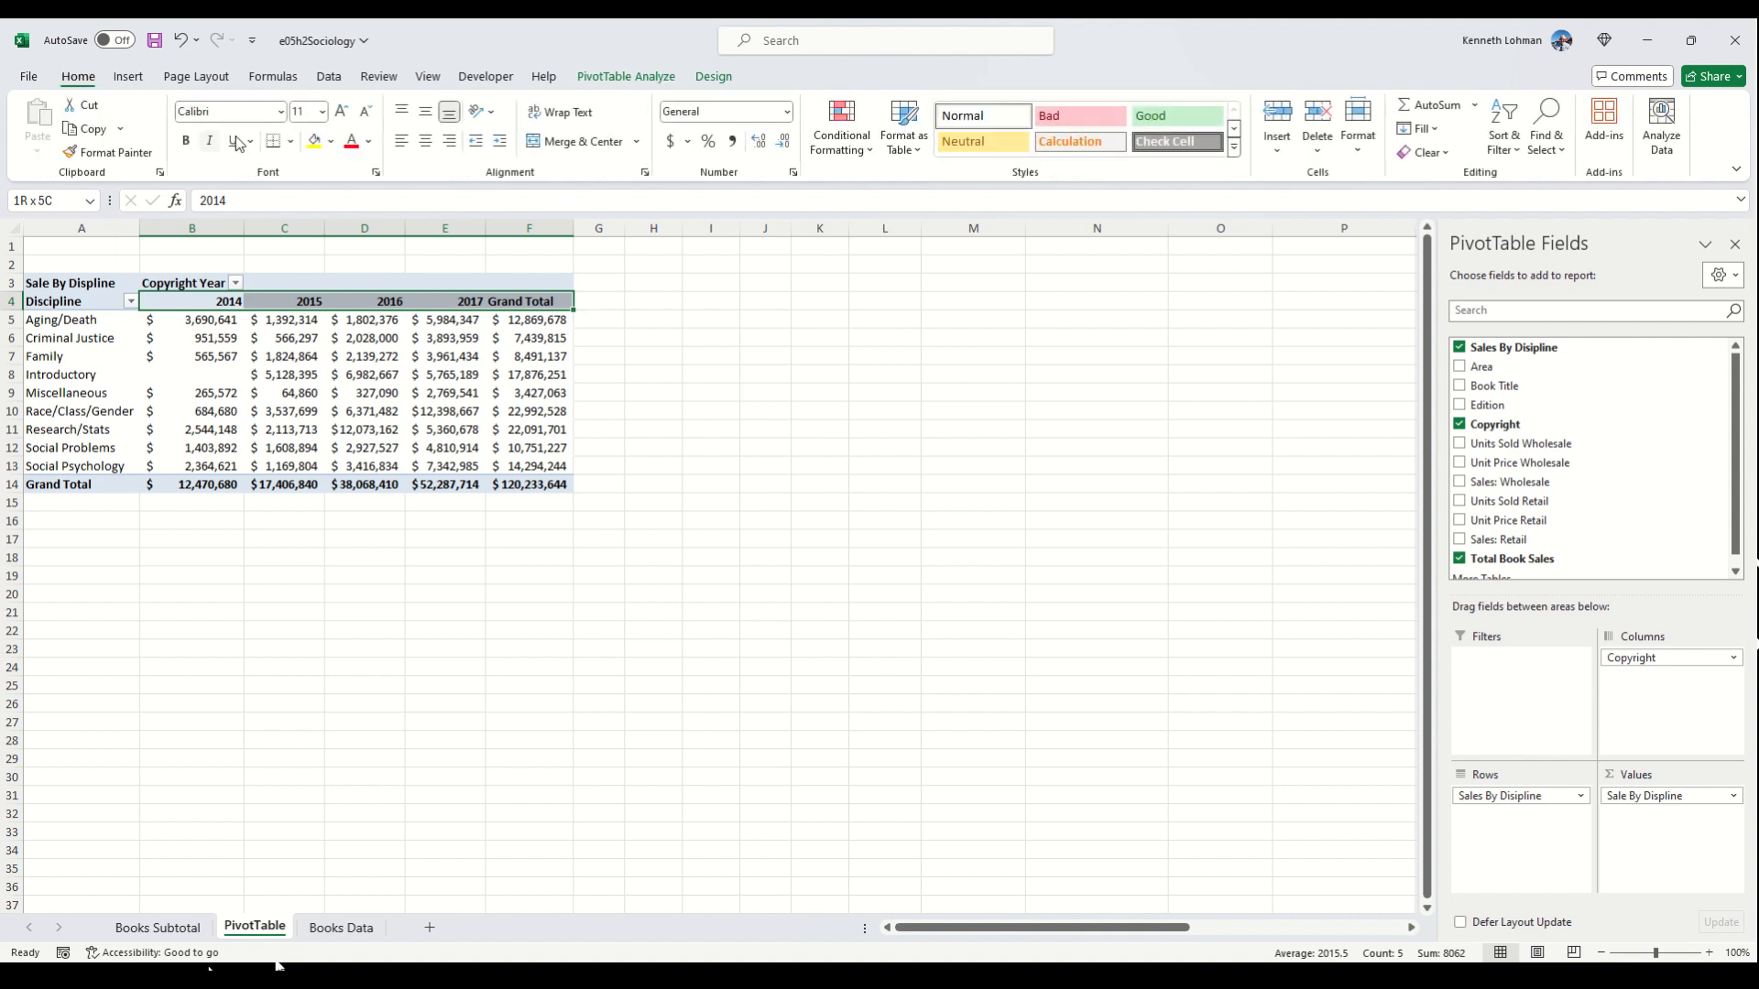
click(425, 140)
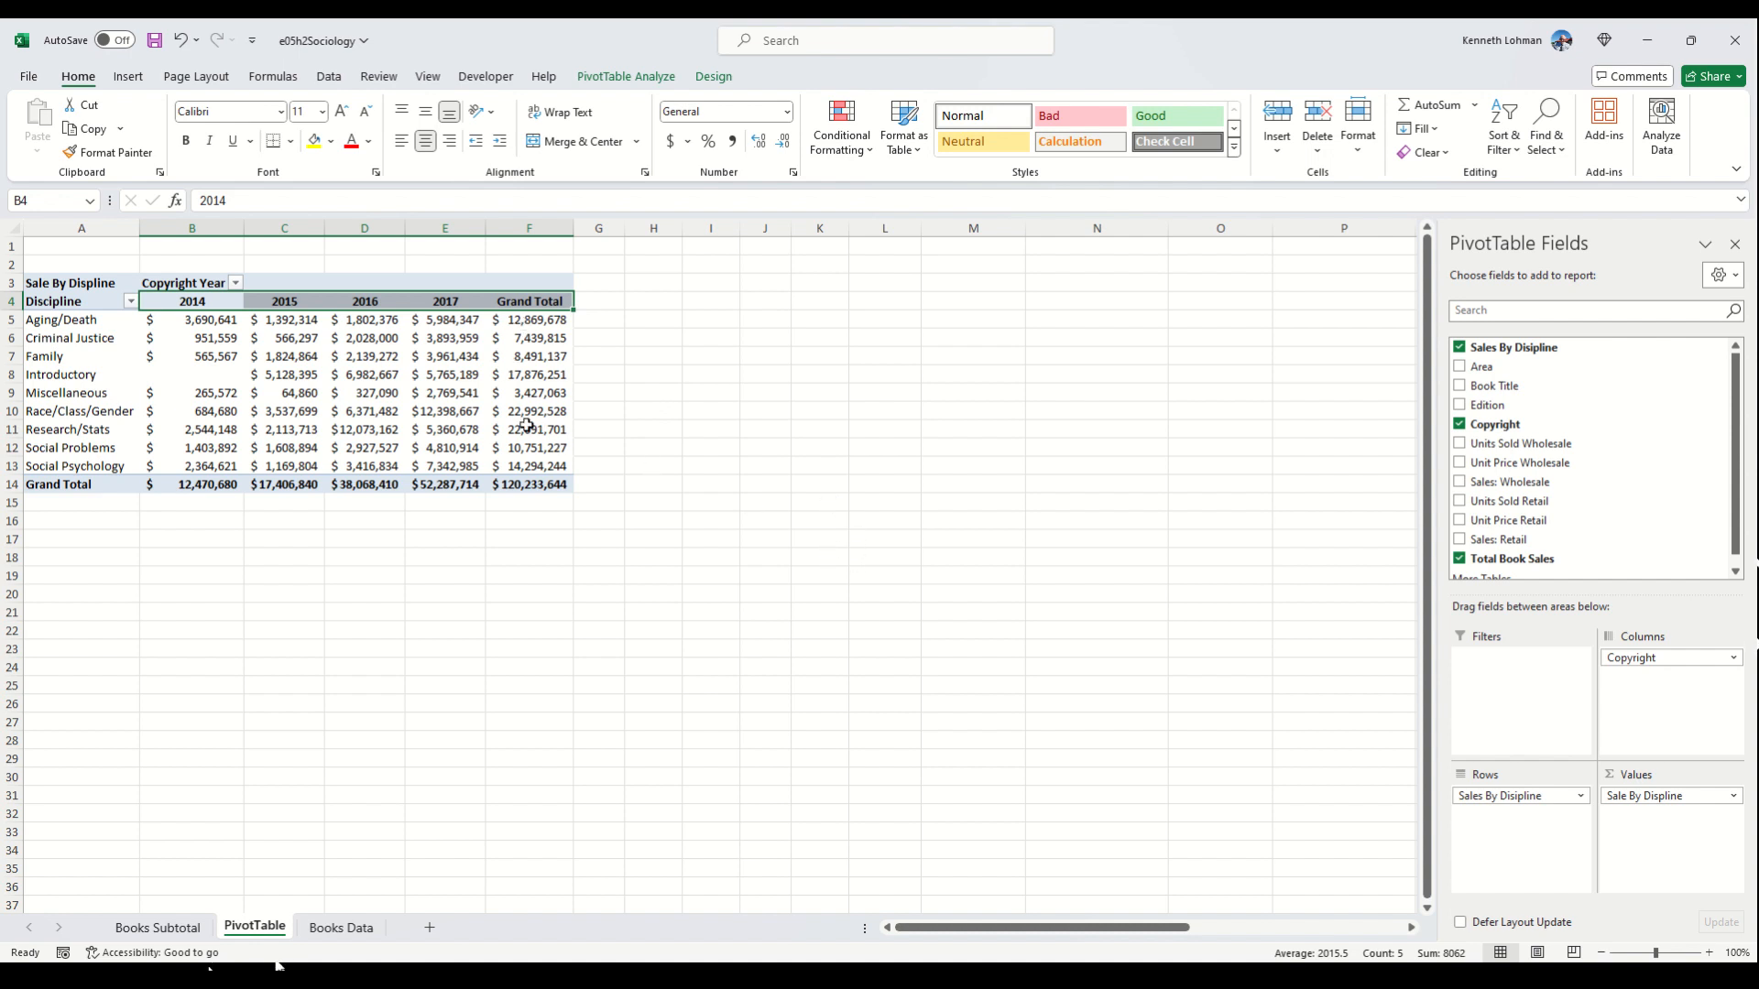
Step: Check the PivotTable's overall grand total, and set the Retail Price Rate in J1 of Books Data to 125%
click(552, 492)
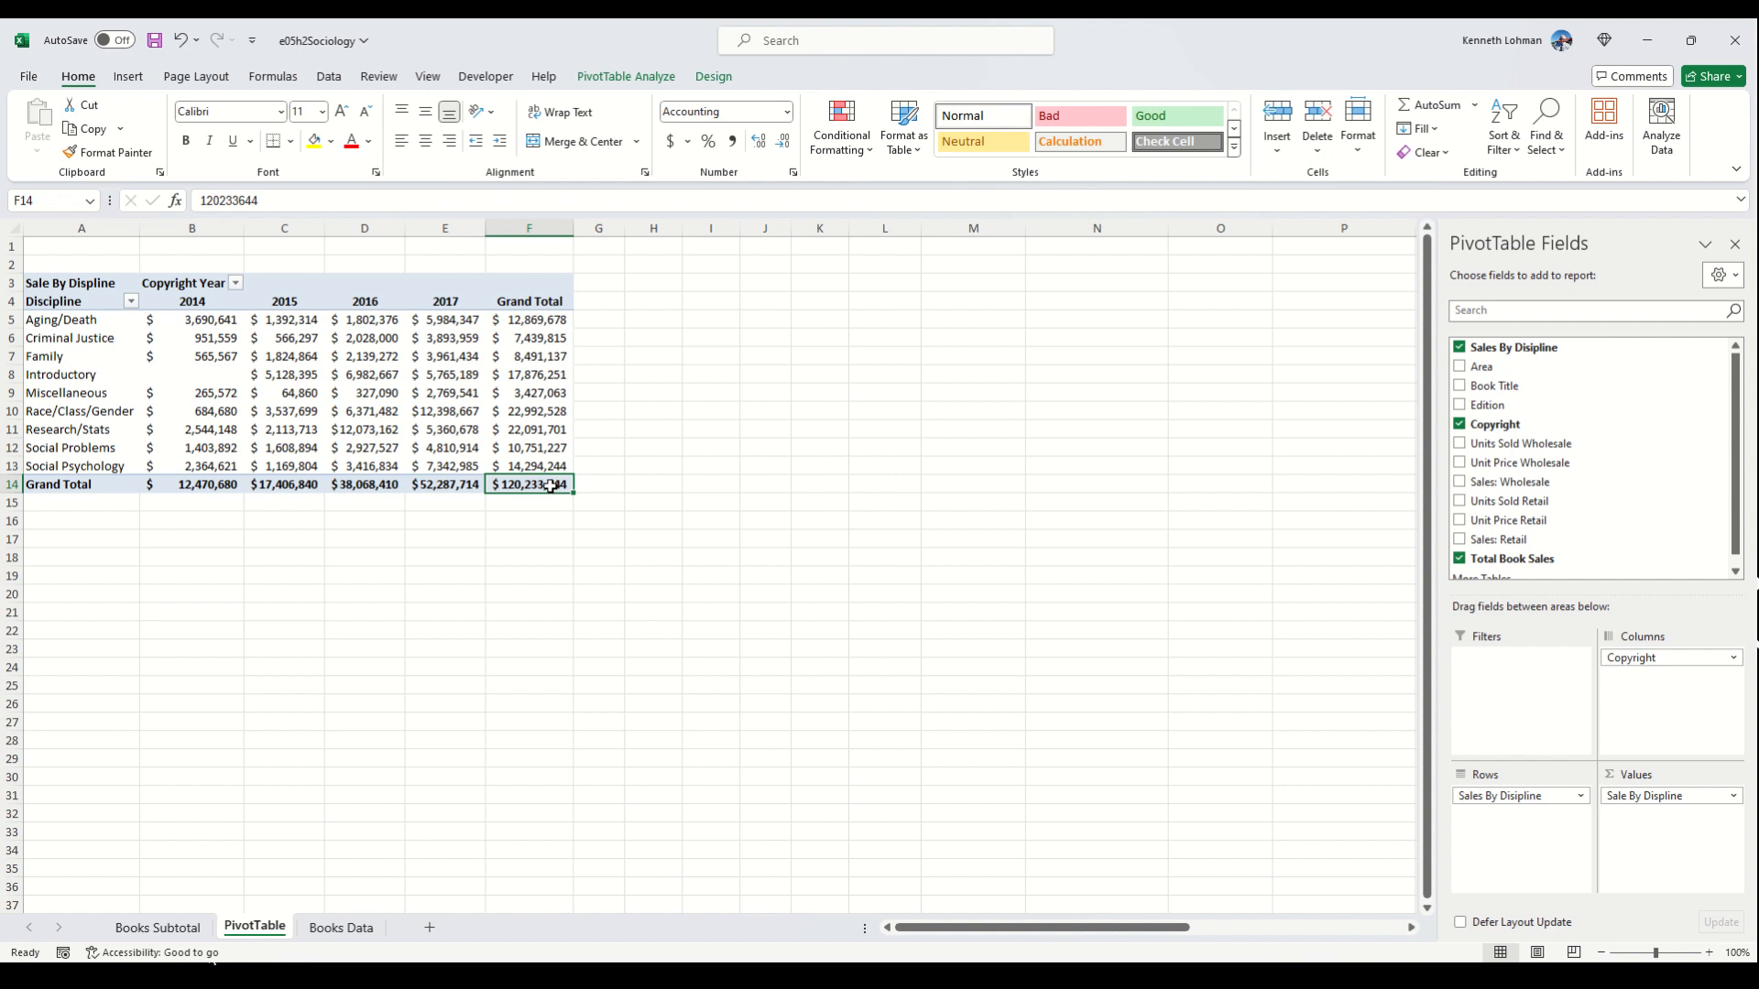
click(343, 928)
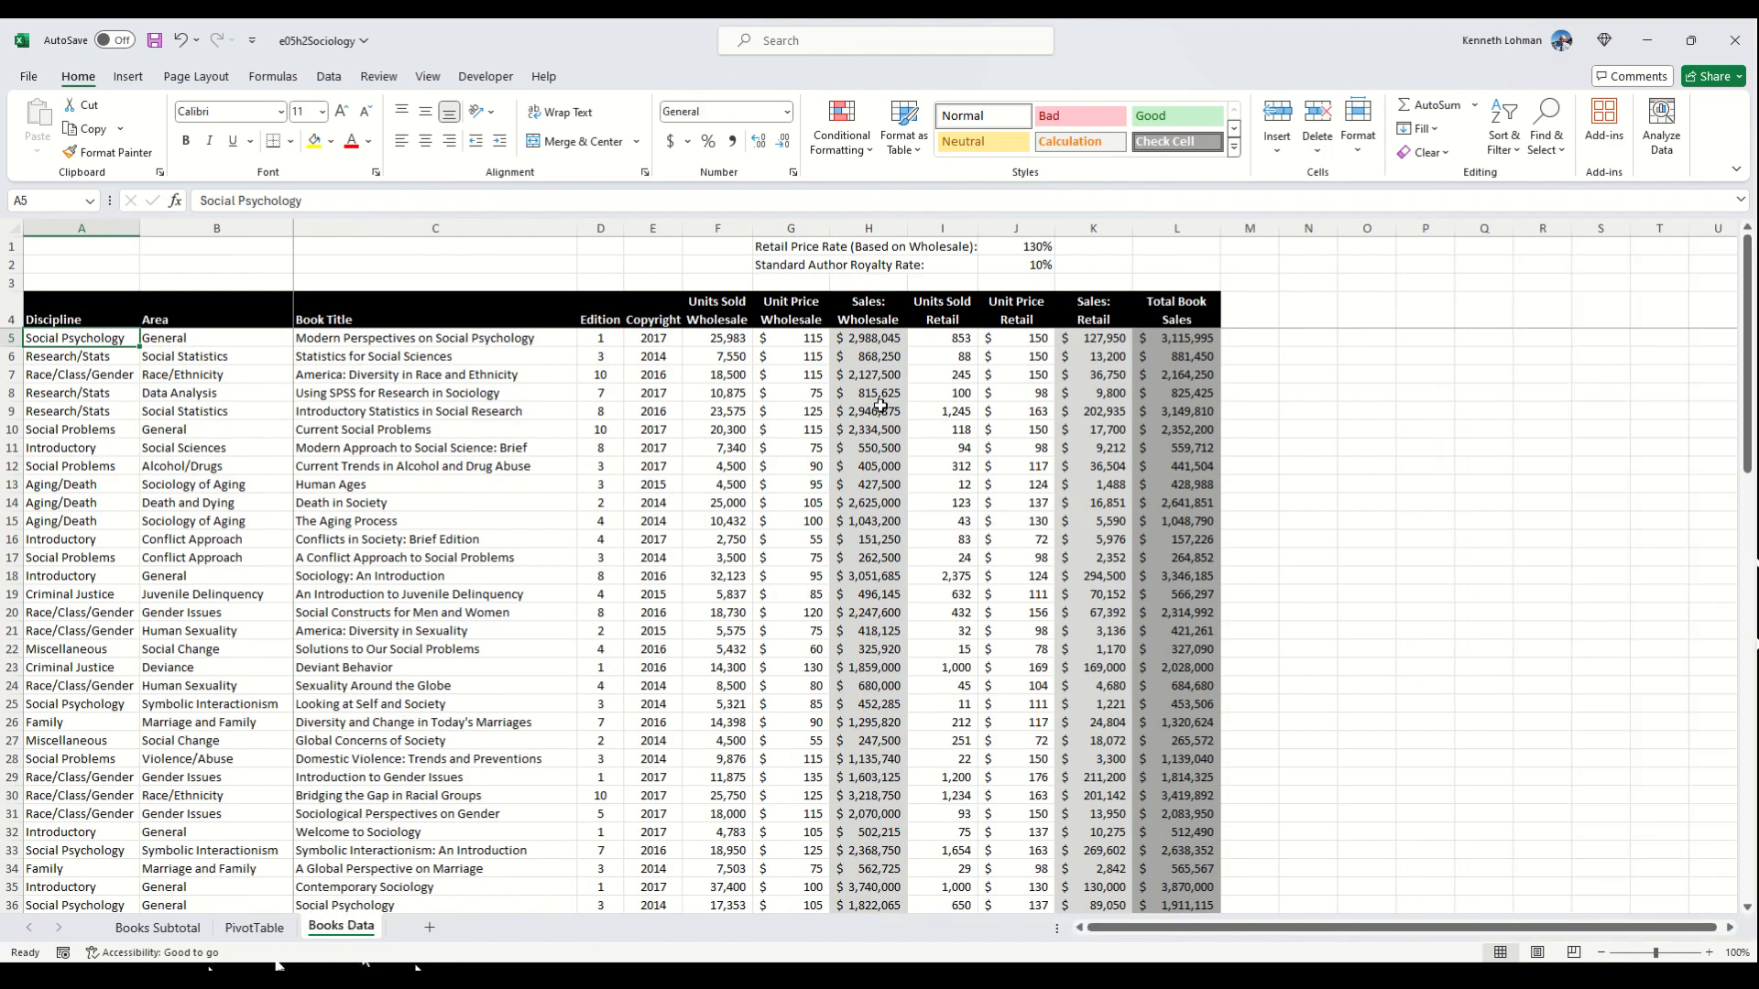
click(1026, 248)
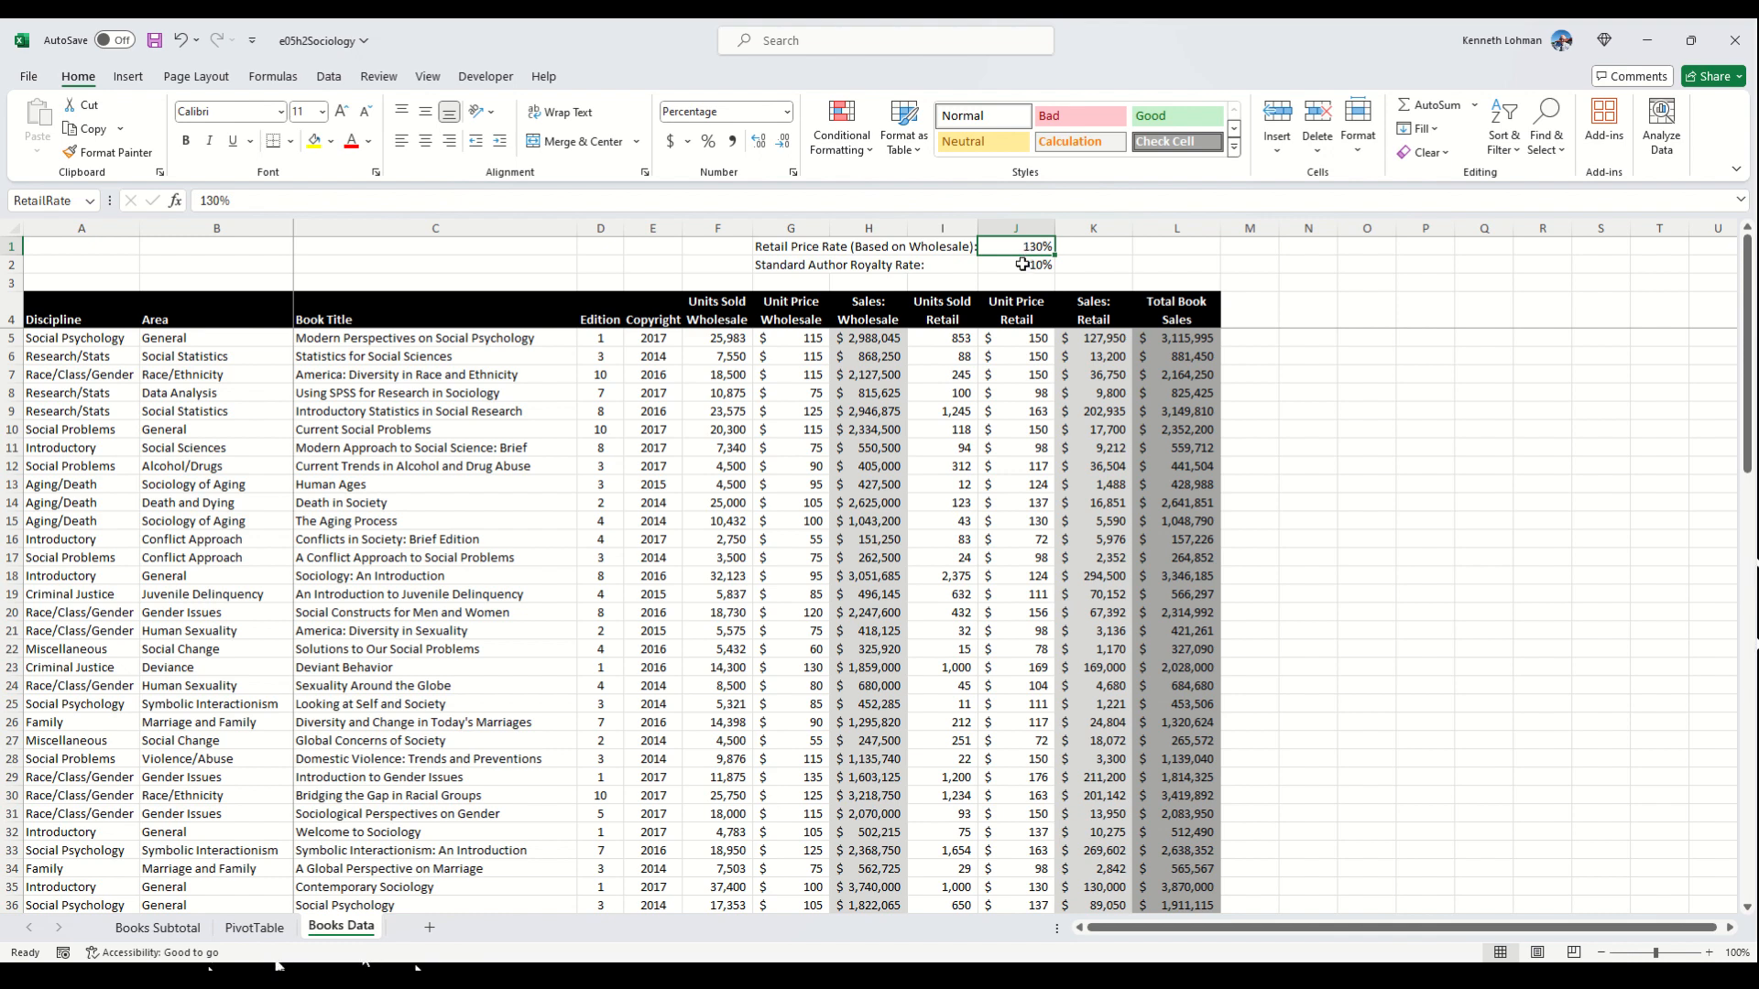
text(125)
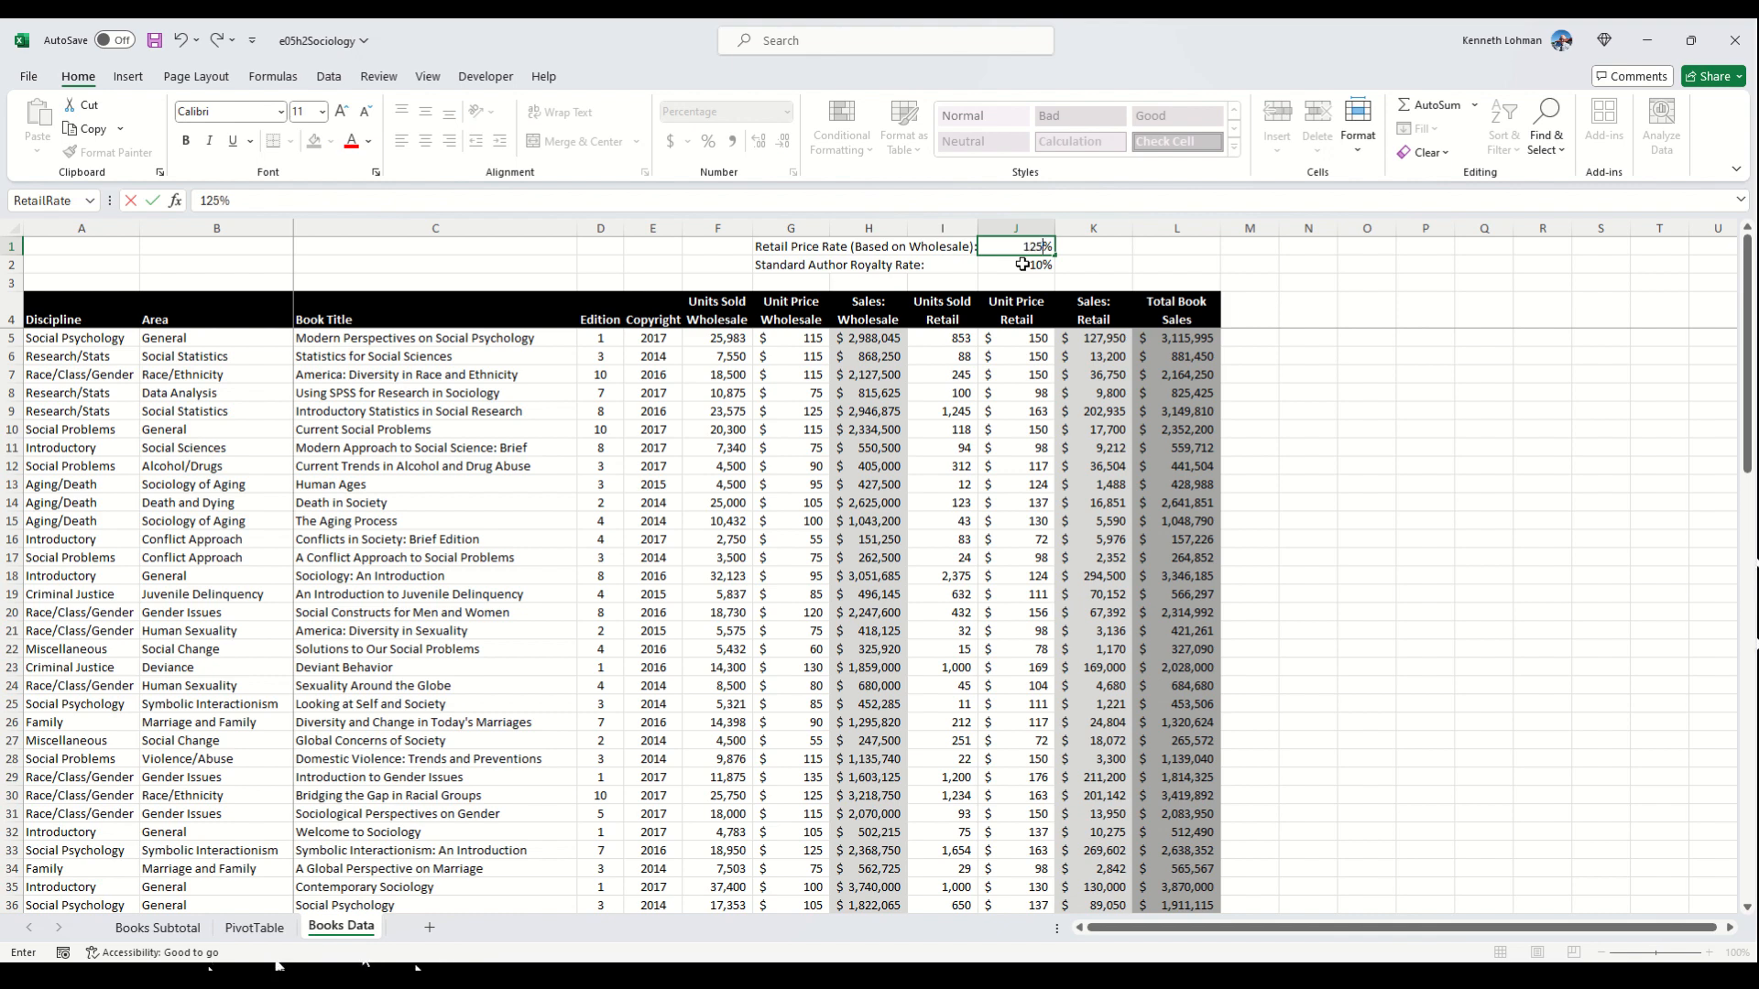
key(Return)
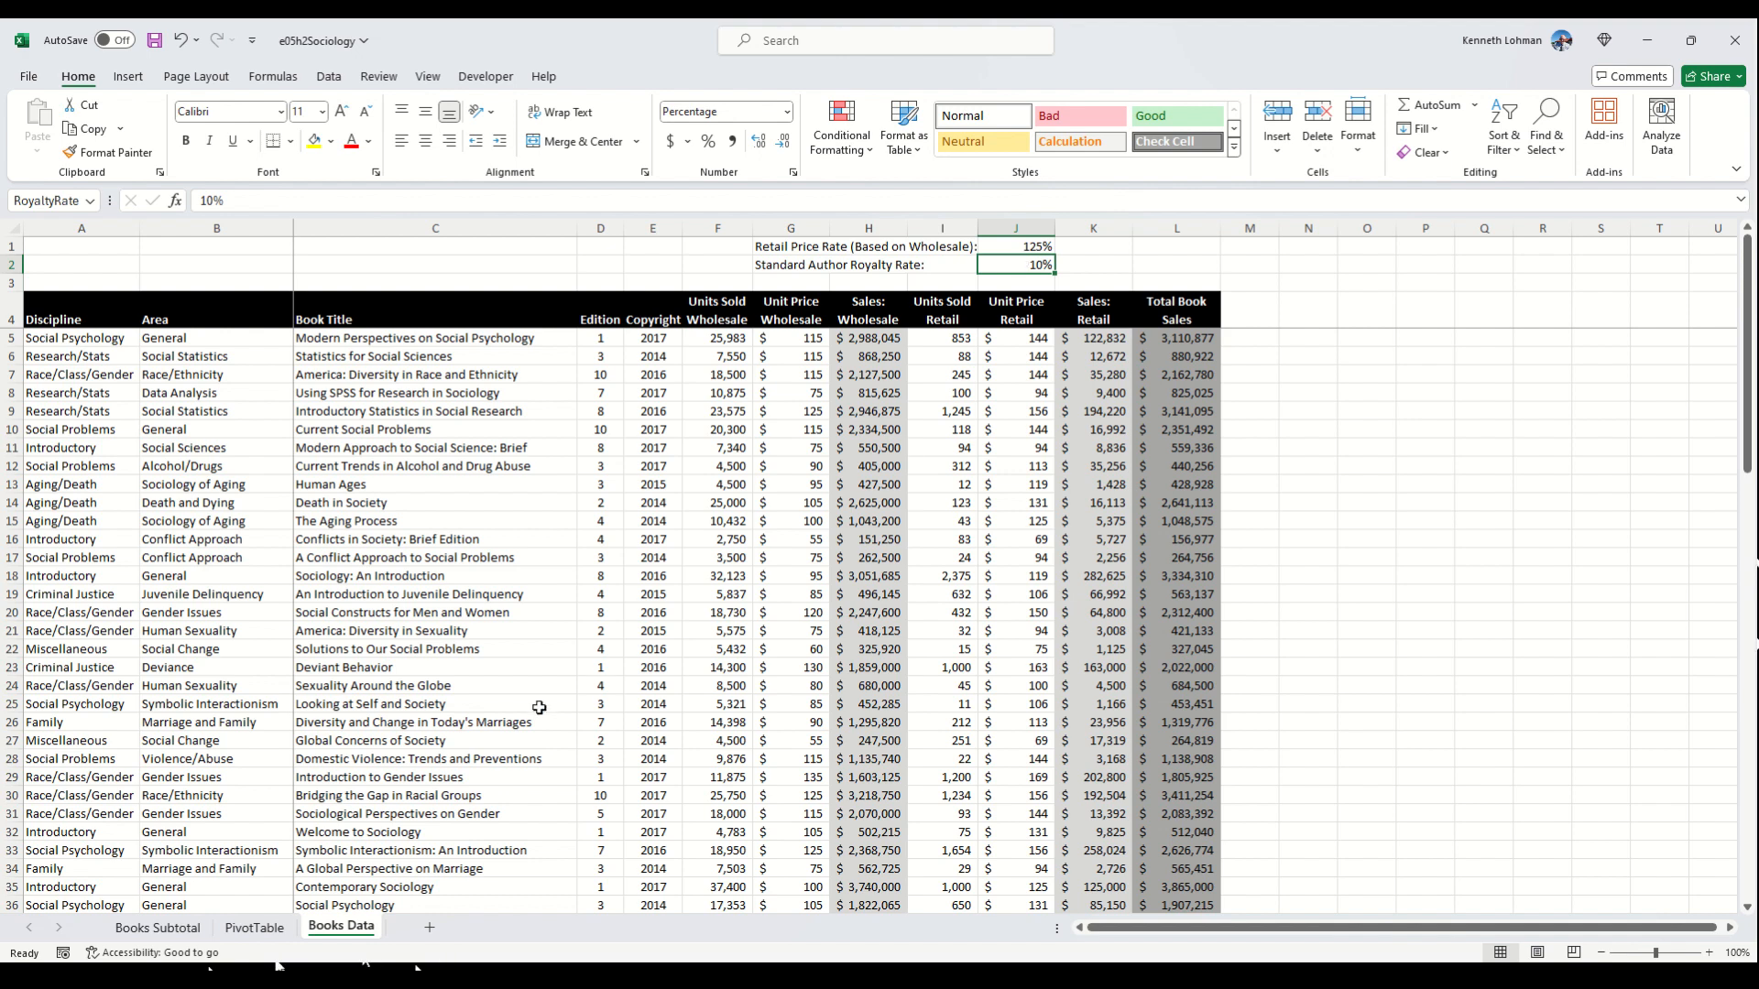
Step: Return to the PivotTable sheet and refresh the PivotTable with the changed source data
click(251, 929)
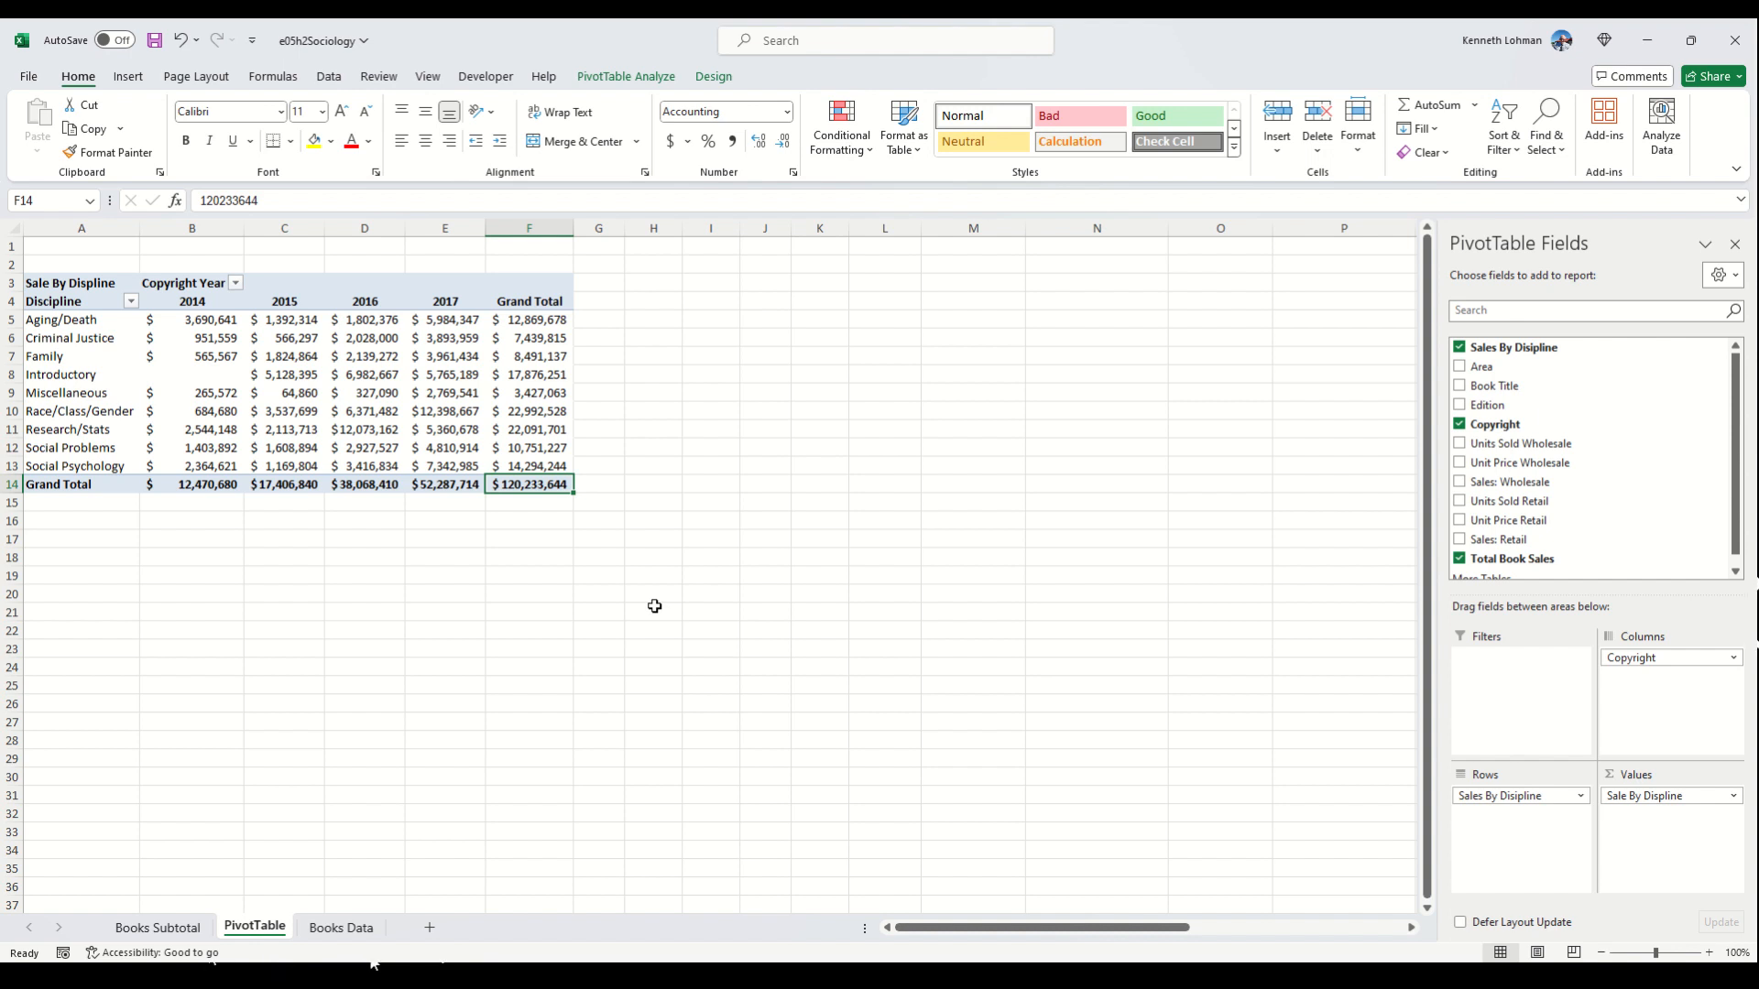
click(644, 79)
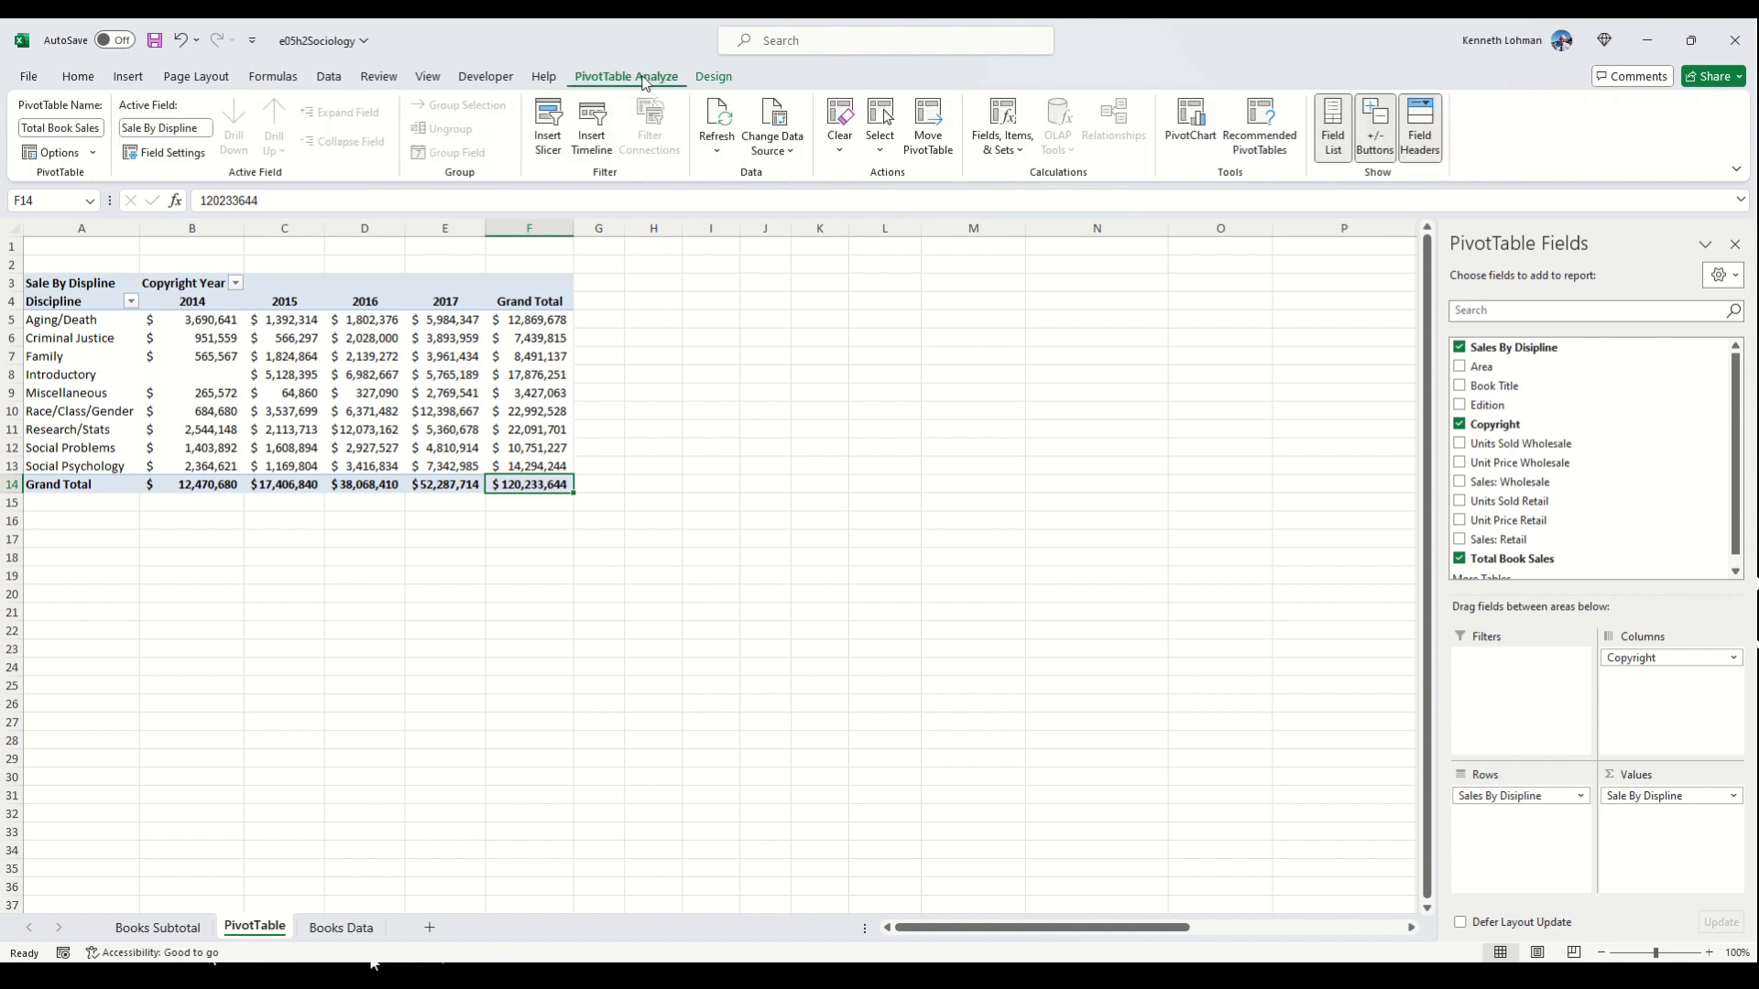
click(724, 156)
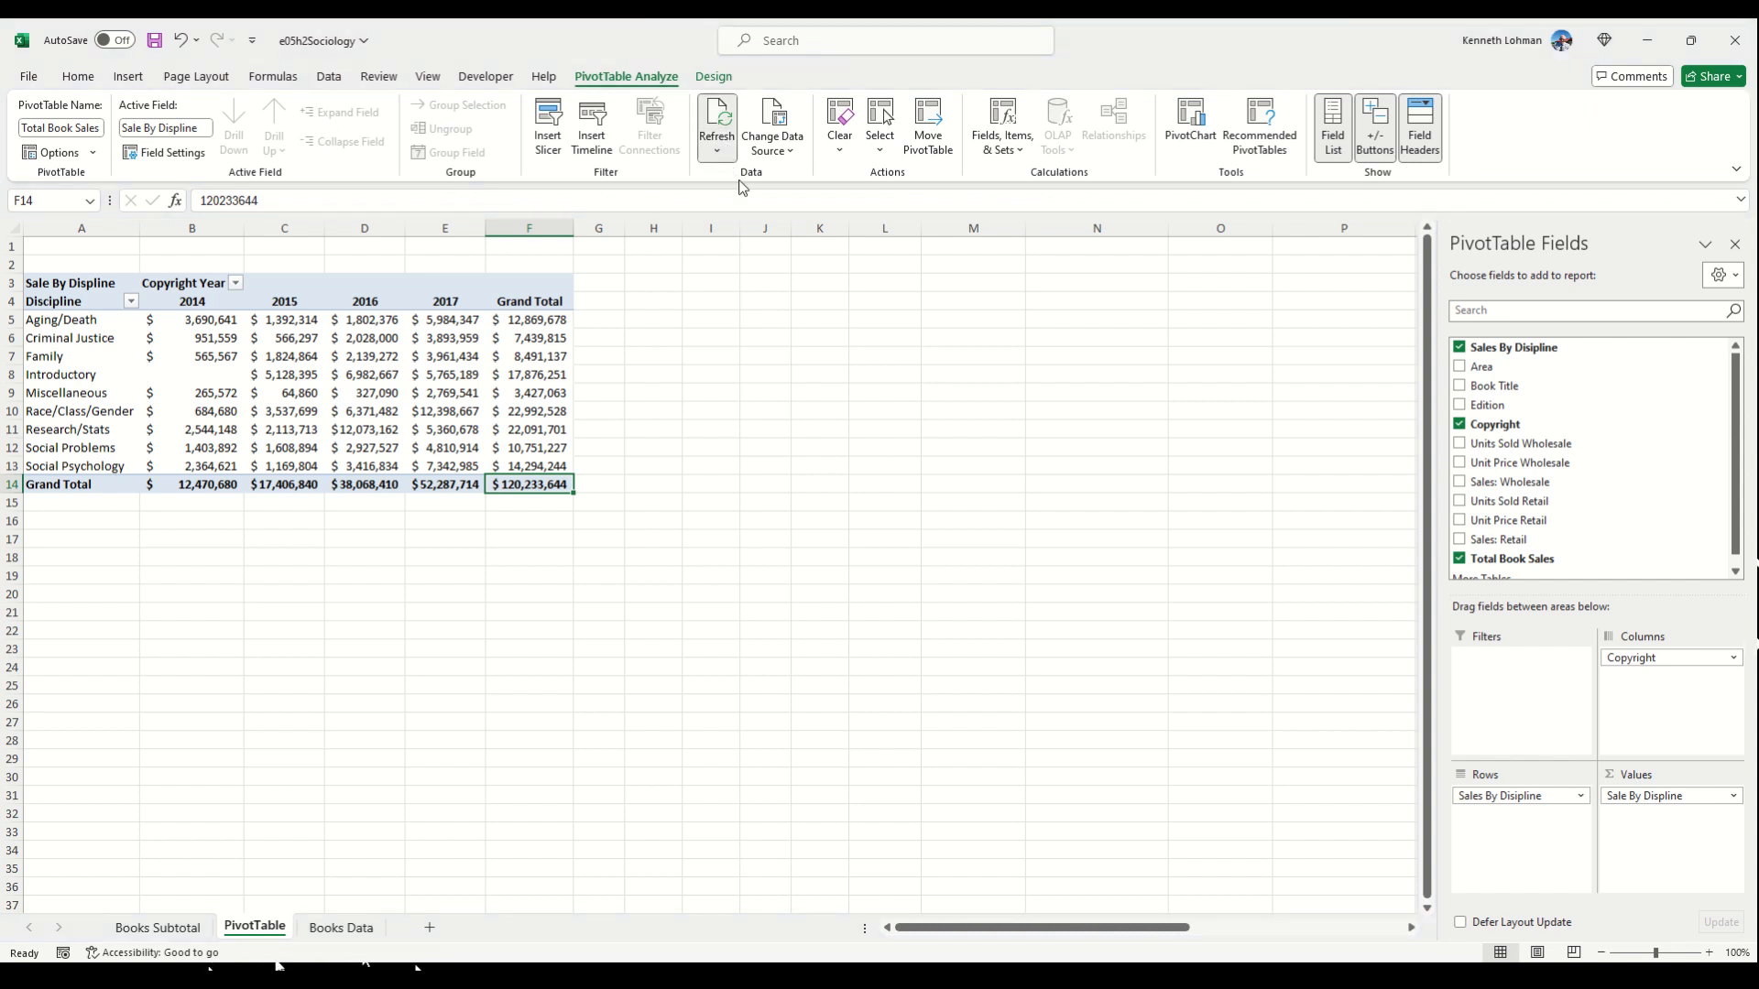